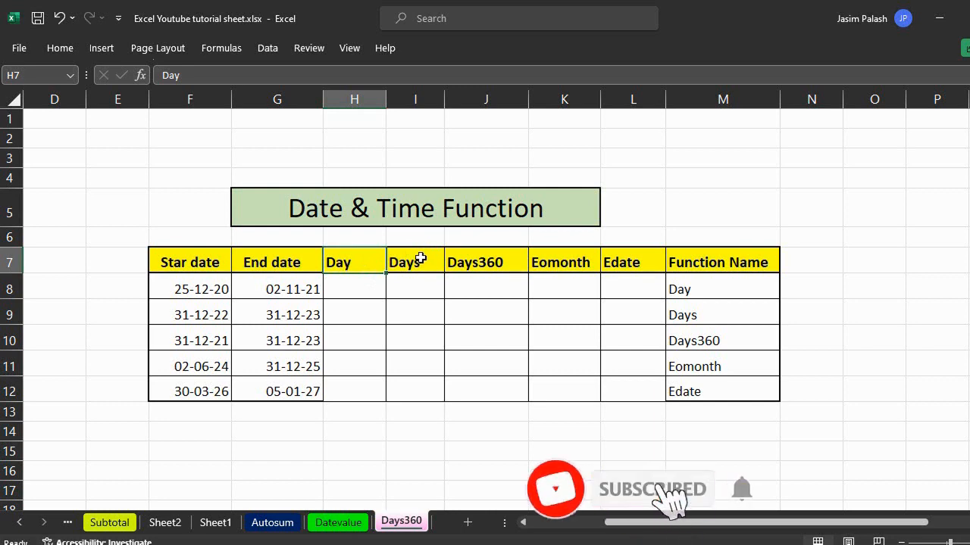
Step: Examine the function headers from Day to Edate and the start date in the first data row
click(421, 259)
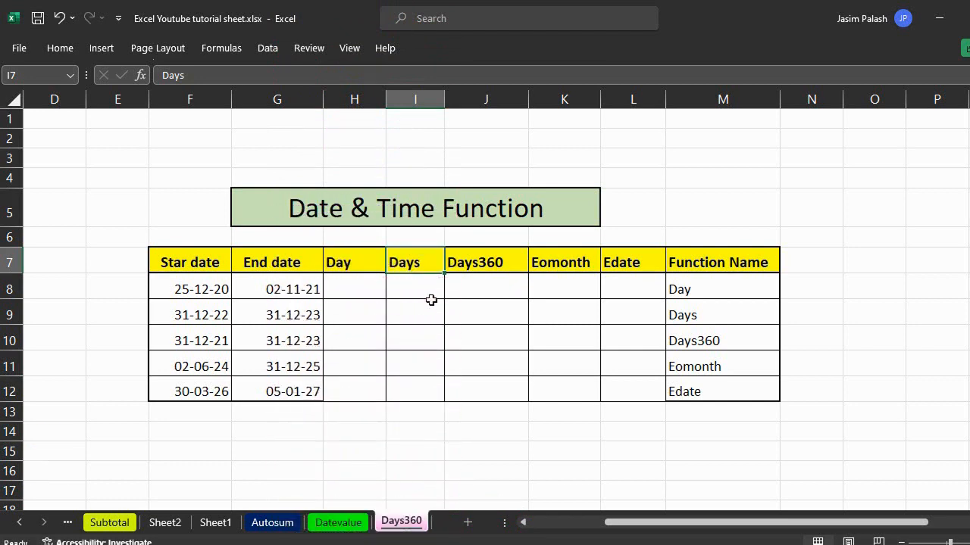
click(351, 268)
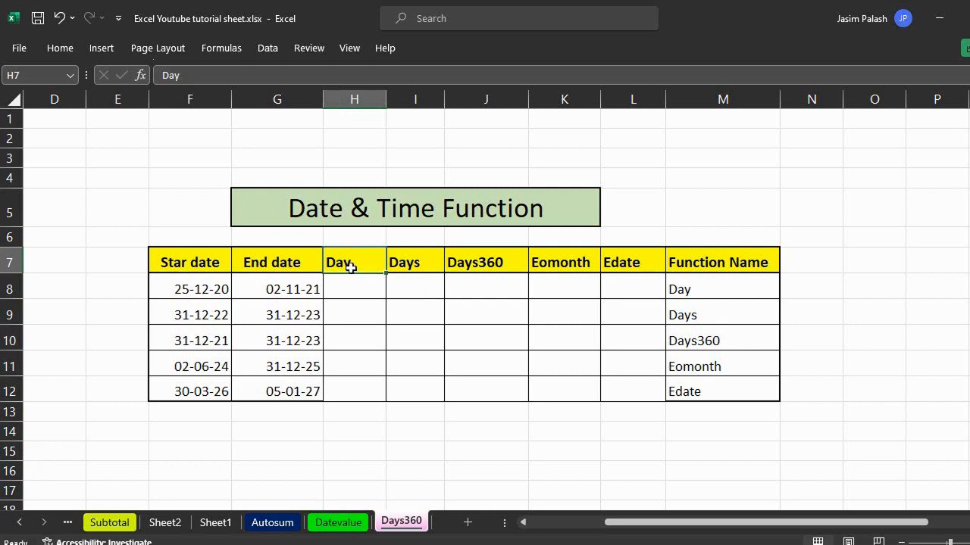
click(407, 263)
click(475, 261)
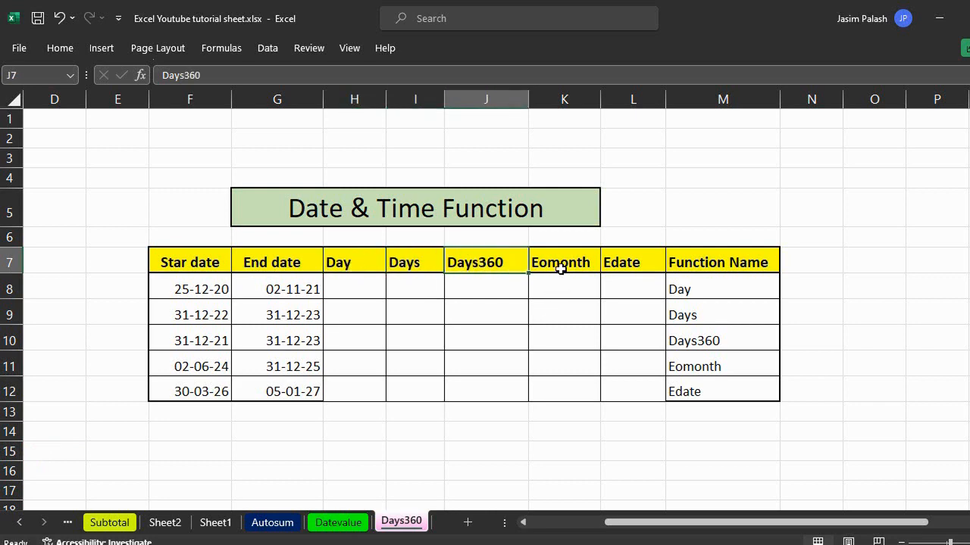
click(624, 264)
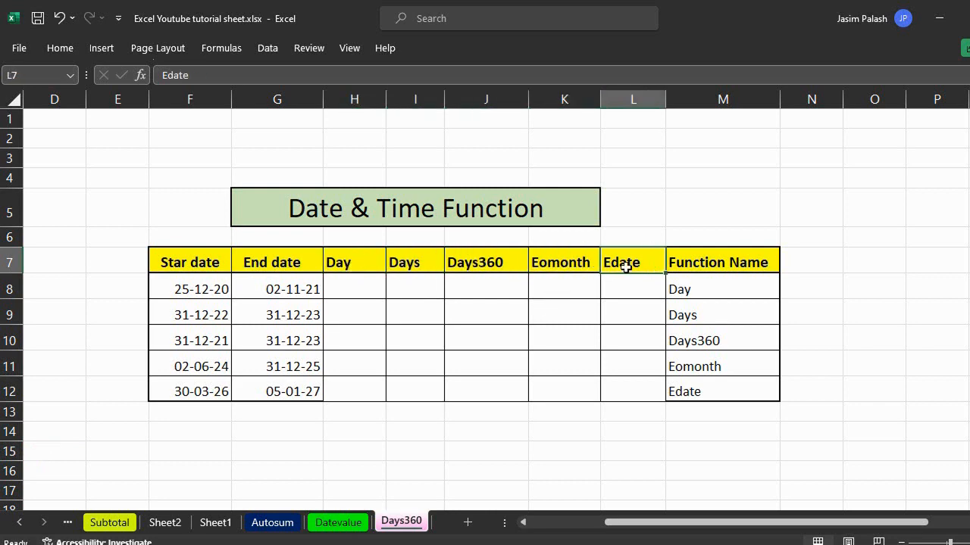
click(360, 268)
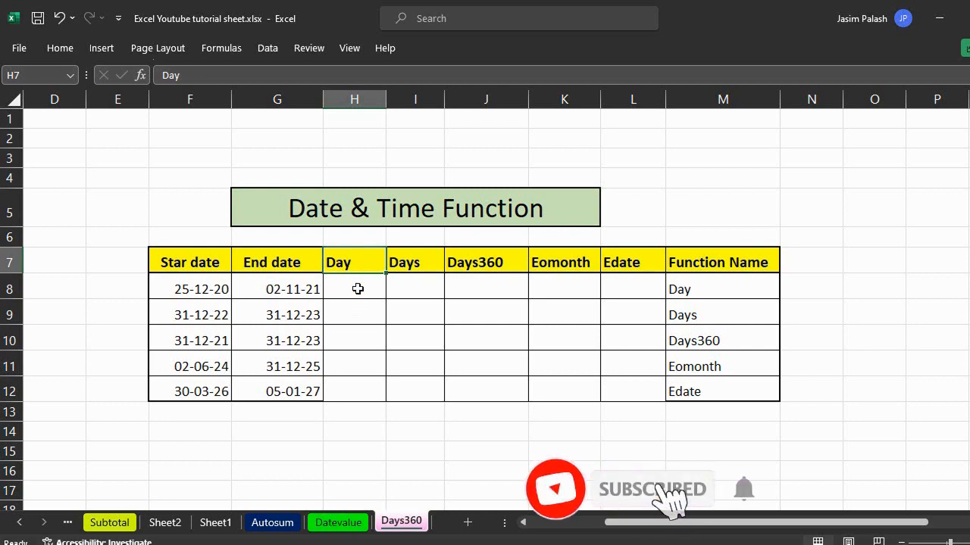
click(357, 289)
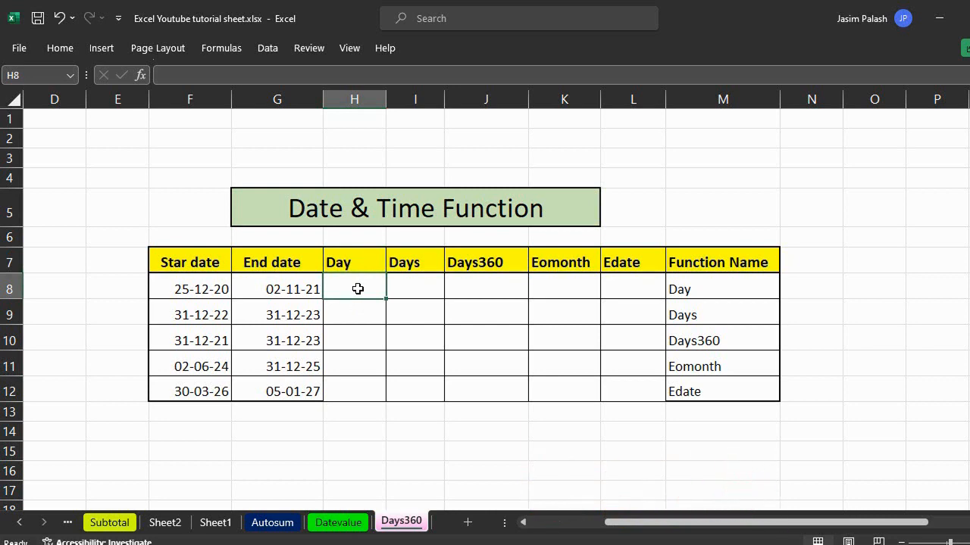
click(190, 287)
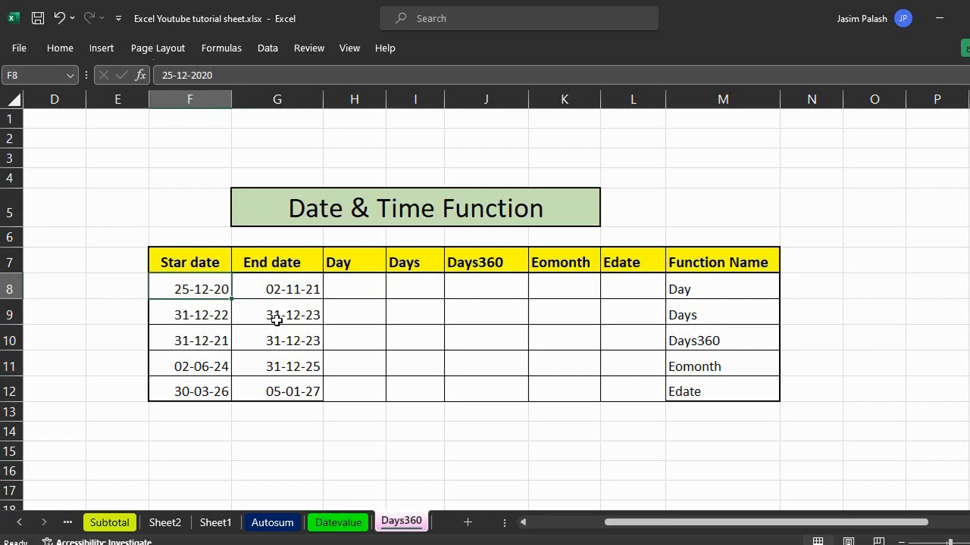
click(348, 268)
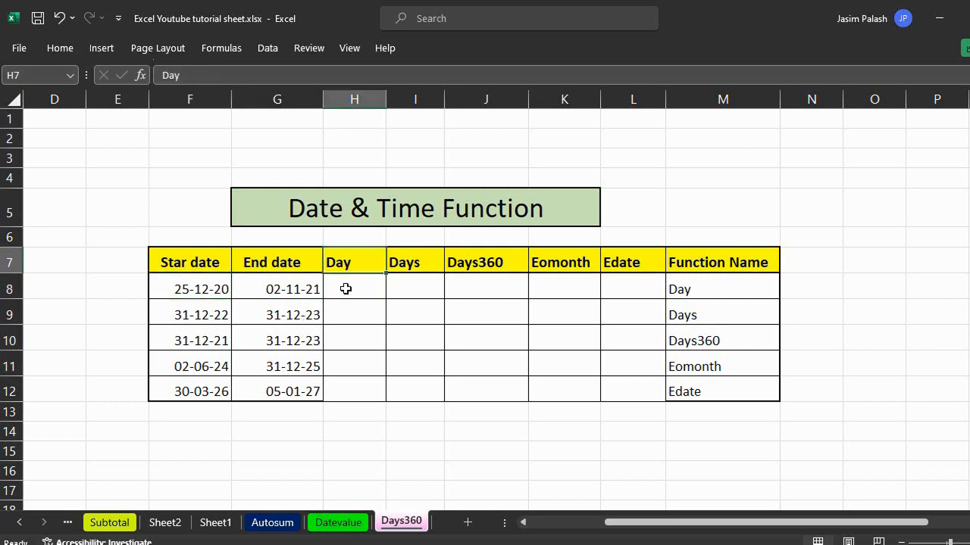
click(345, 288)
click(203, 292)
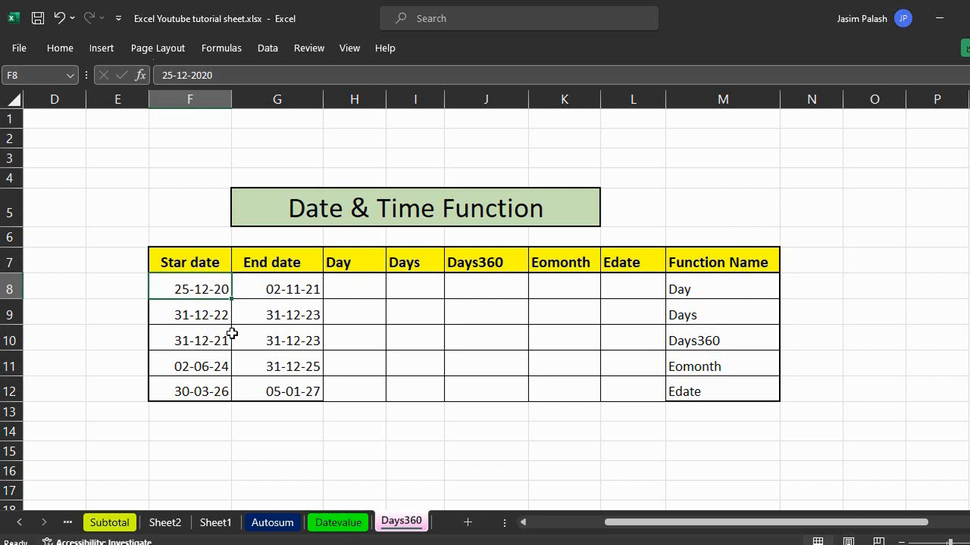
click(347, 267)
Step: Enter =DAY(G8) in cell H8 to extract the day from the first end date
click(355, 292)
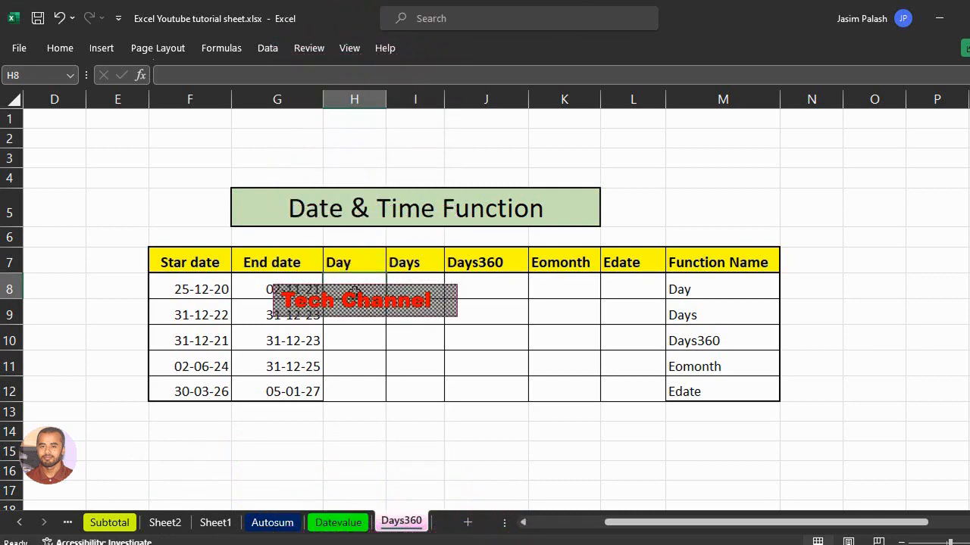
text(=)
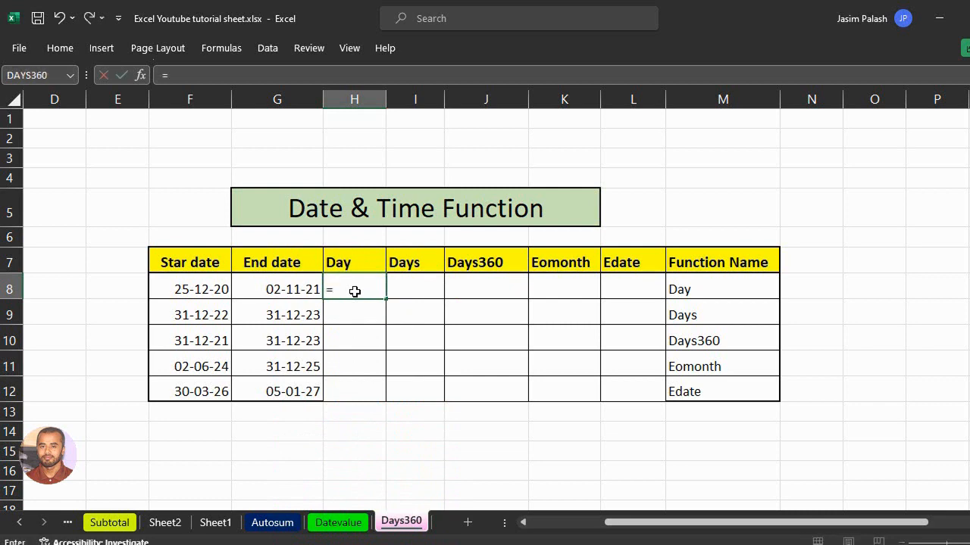
text(day)
key(Tab)
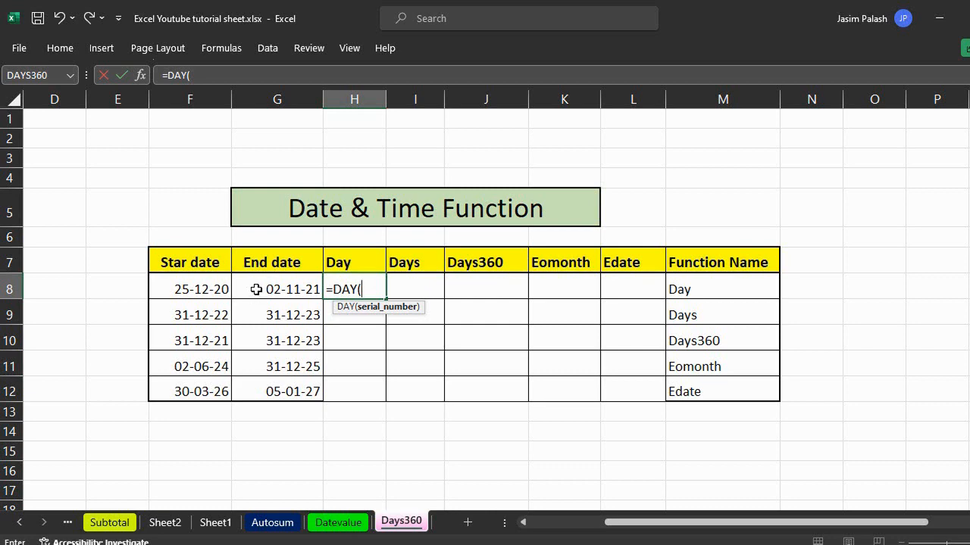
click(256, 290)
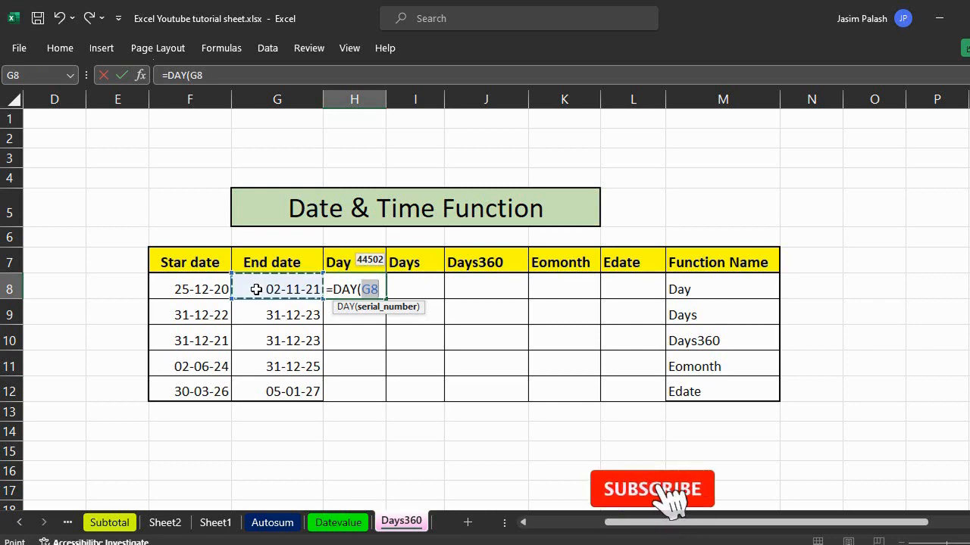
text())
key(Return)
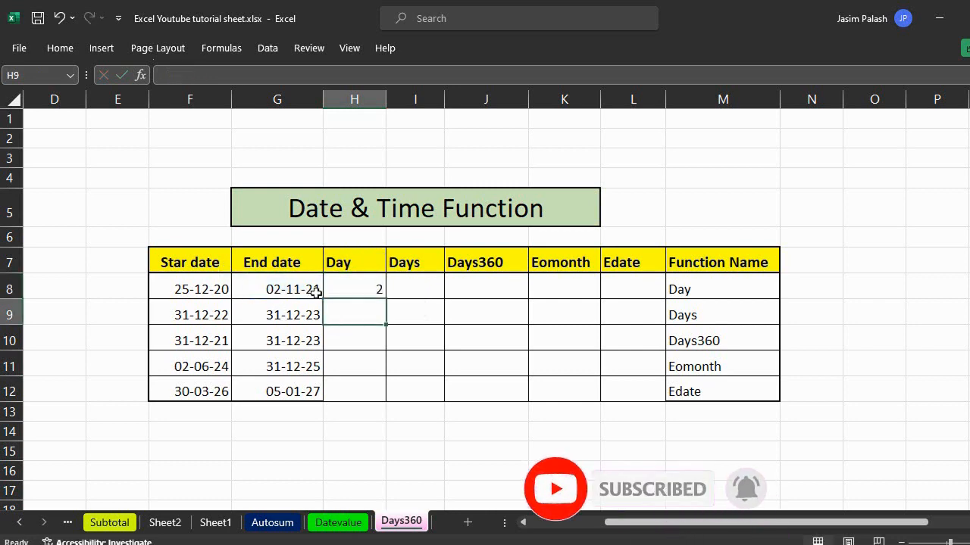
Step: Fill the DAY formula down the Day column from H8 to H12
click(348, 289)
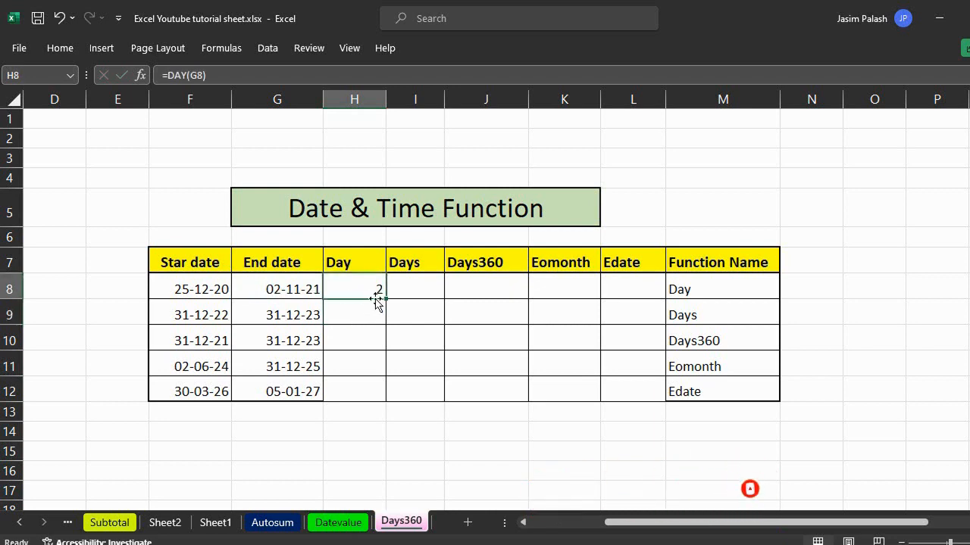
drag(359, 288, 348, 384)
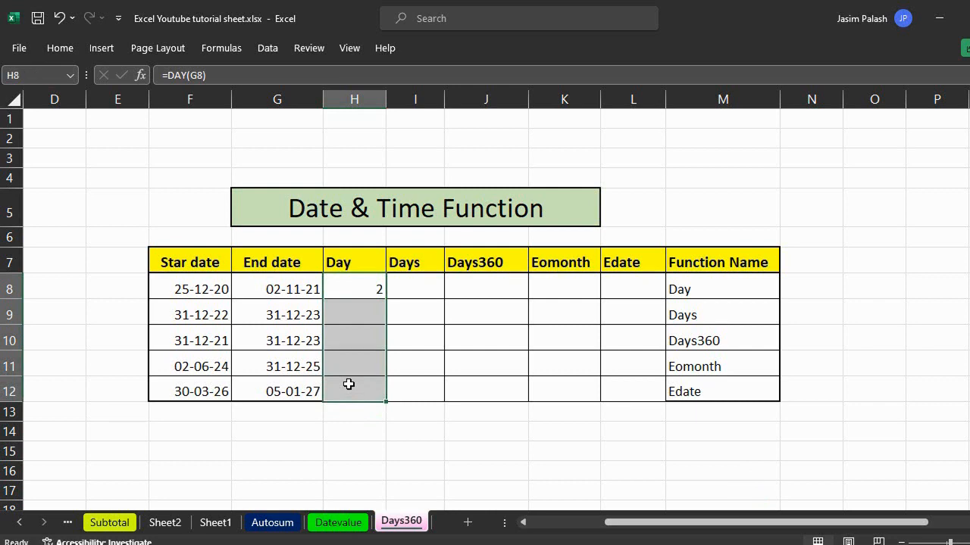
key(ctrl+d)
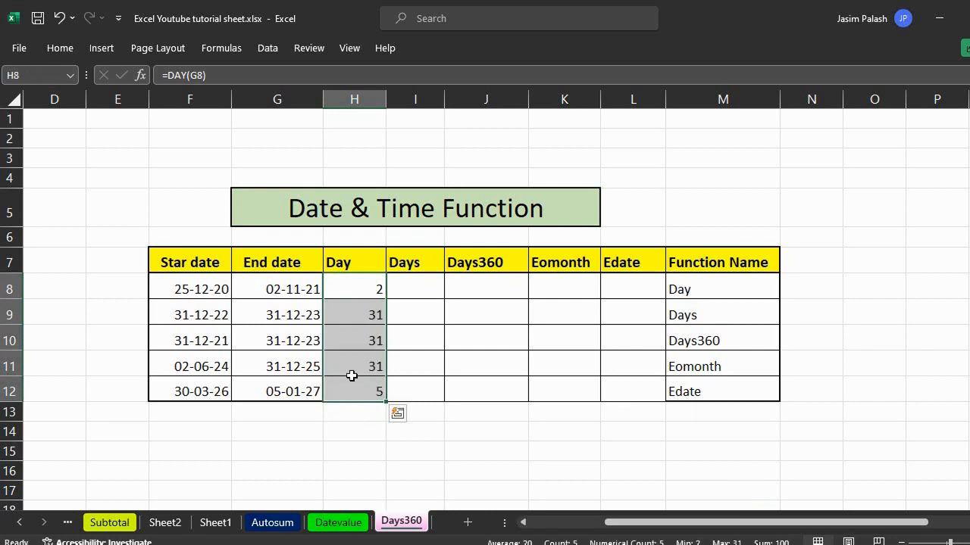
click(353, 288)
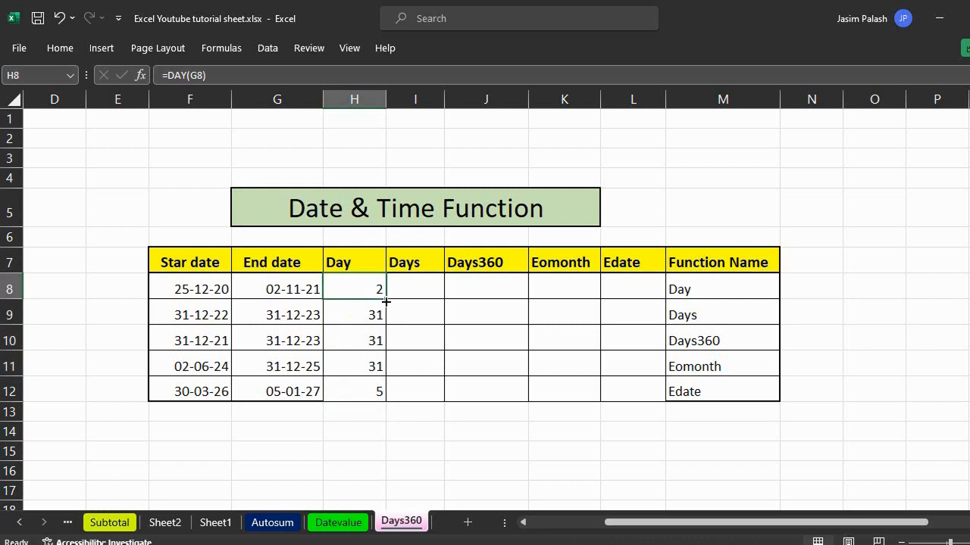
double_click(387, 301)
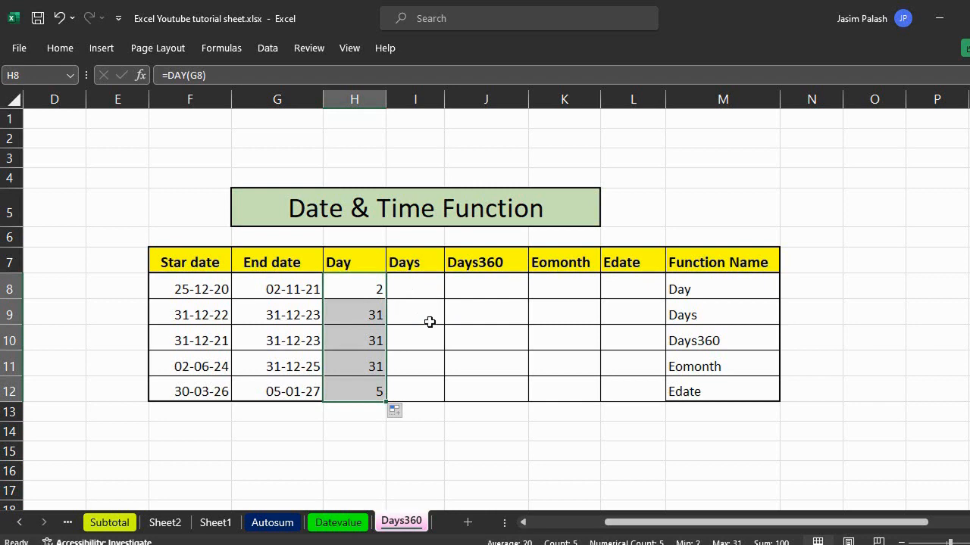
Step: Examine the start and end dates in the first data row, cells F8 and G8
click(423, 292)
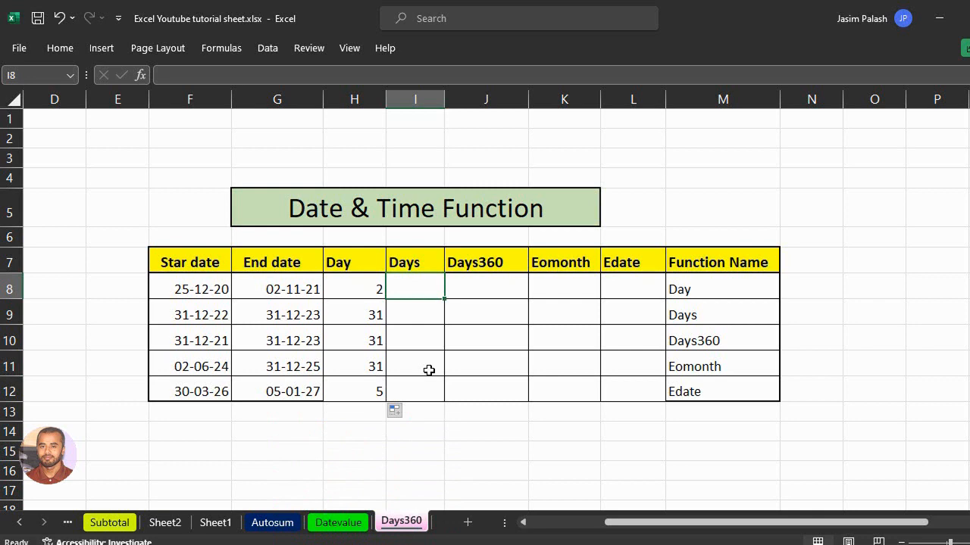
click(186, 286)
click(275, 293)
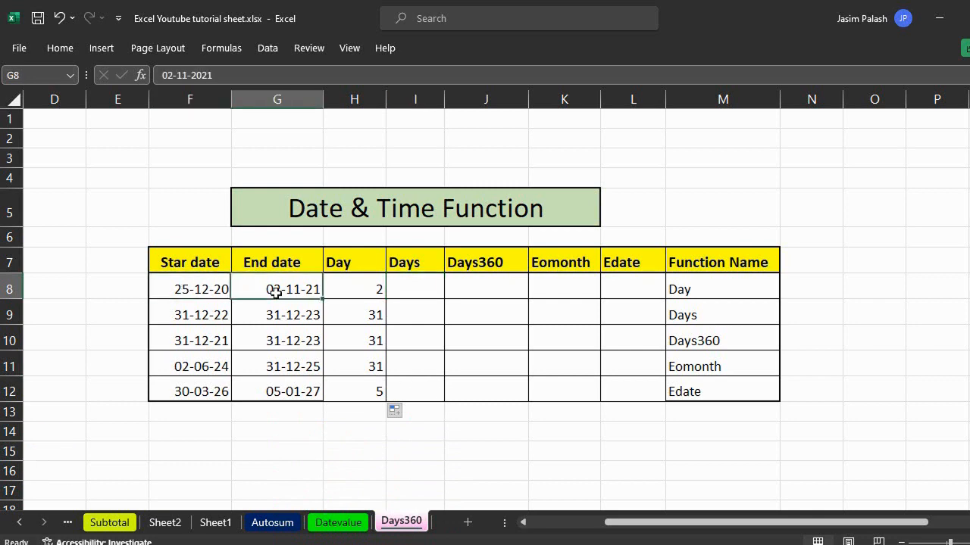
click(184, 292)
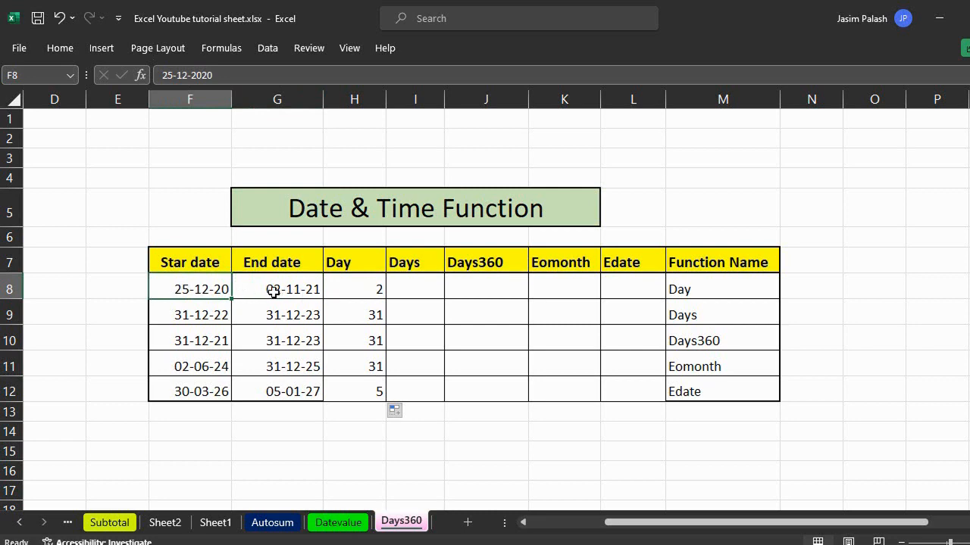
click(302, 291)
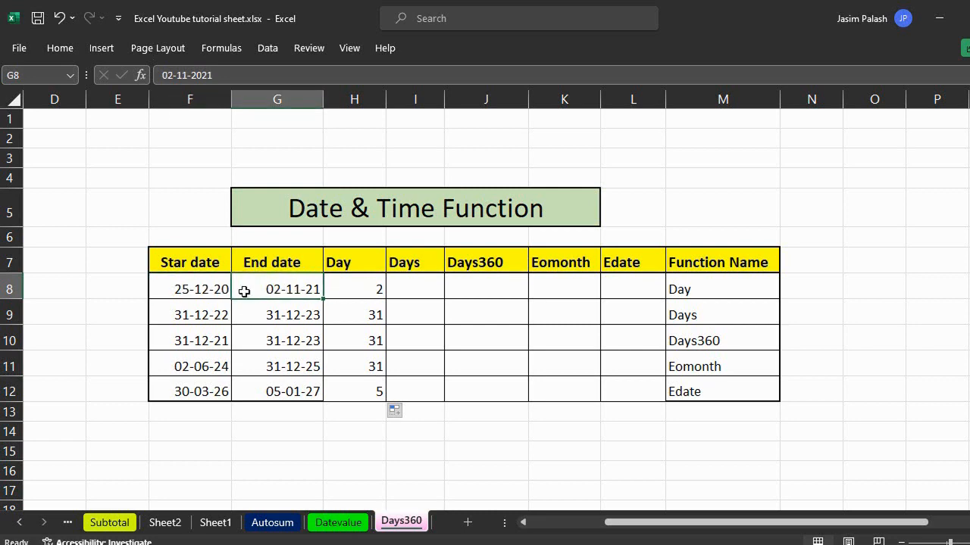
click(381, 290)
Step: Enter =DAYS(G8,F8) in cell I8 to count the days between the first row's start and end dates
click(412, 288)
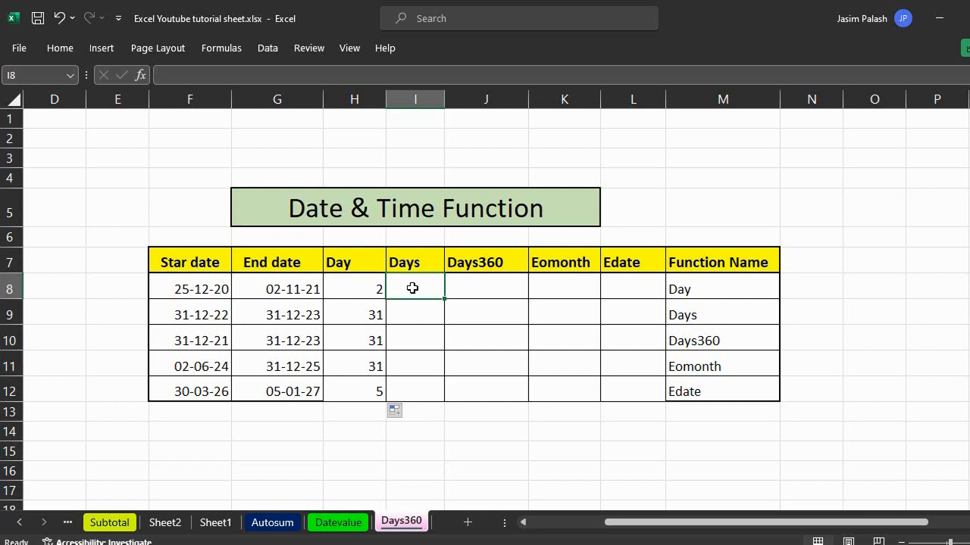
text(=)
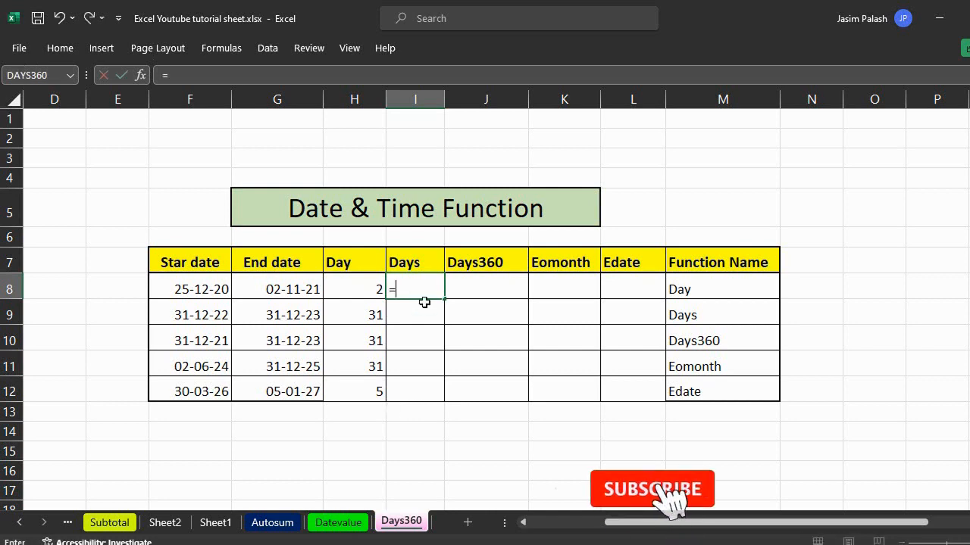
text(days)
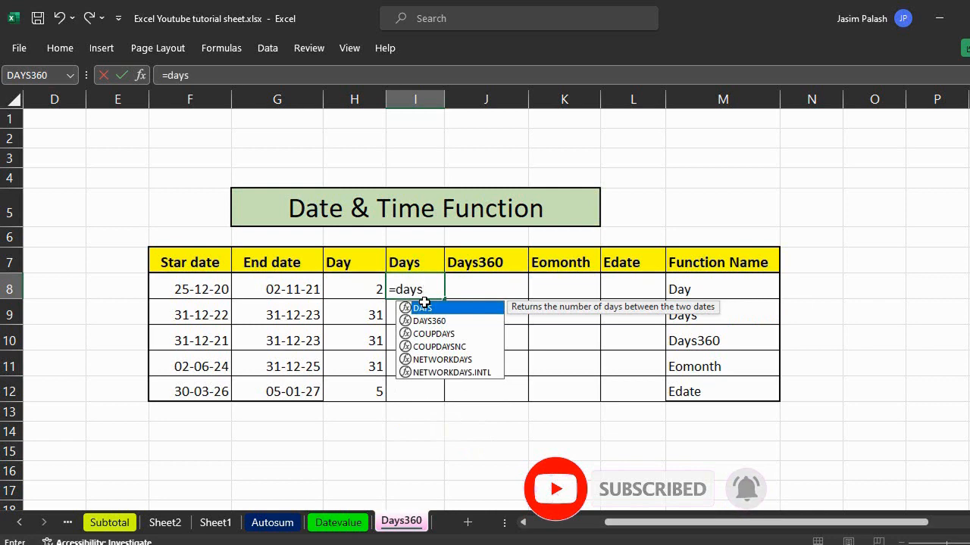
double_click(424, 308)
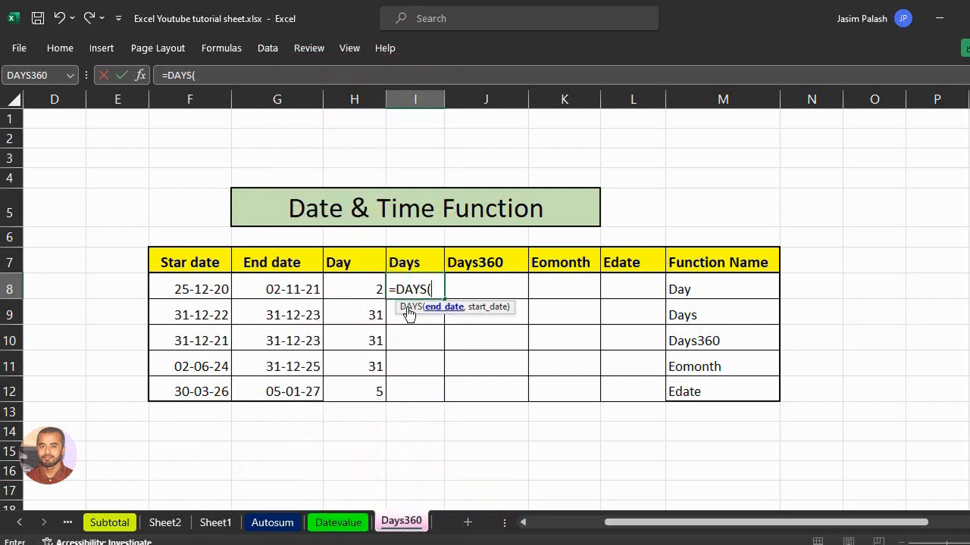
click(279, 289)
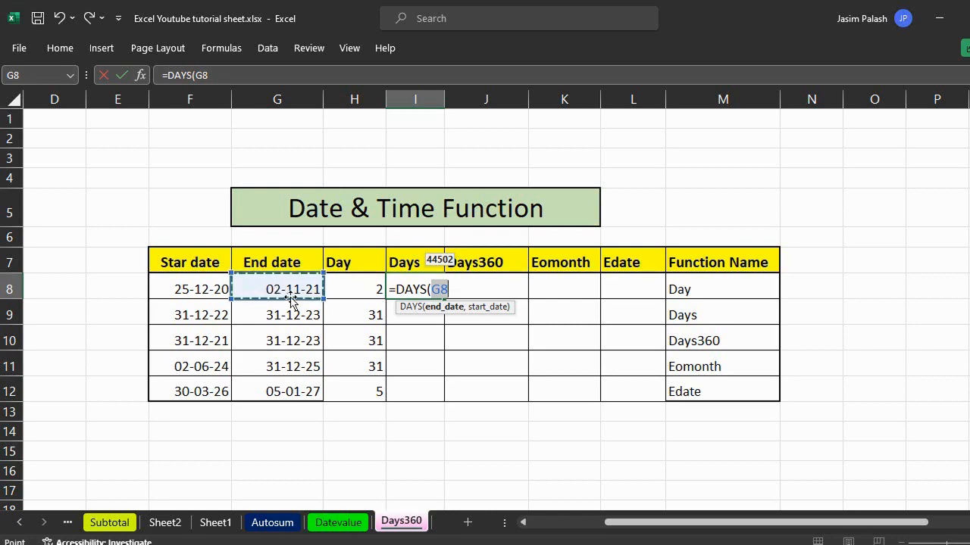
text(,)
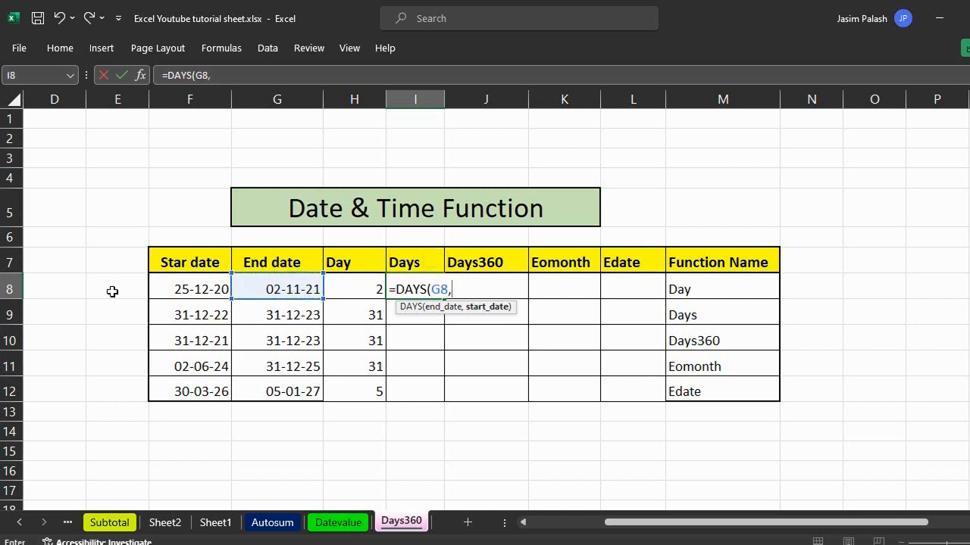
click(171, 289)
text())
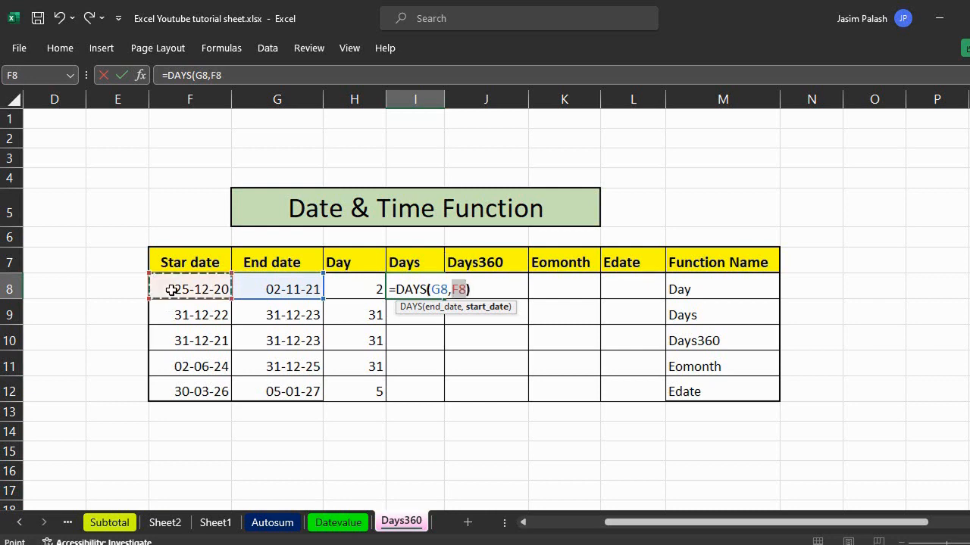
key(Return)
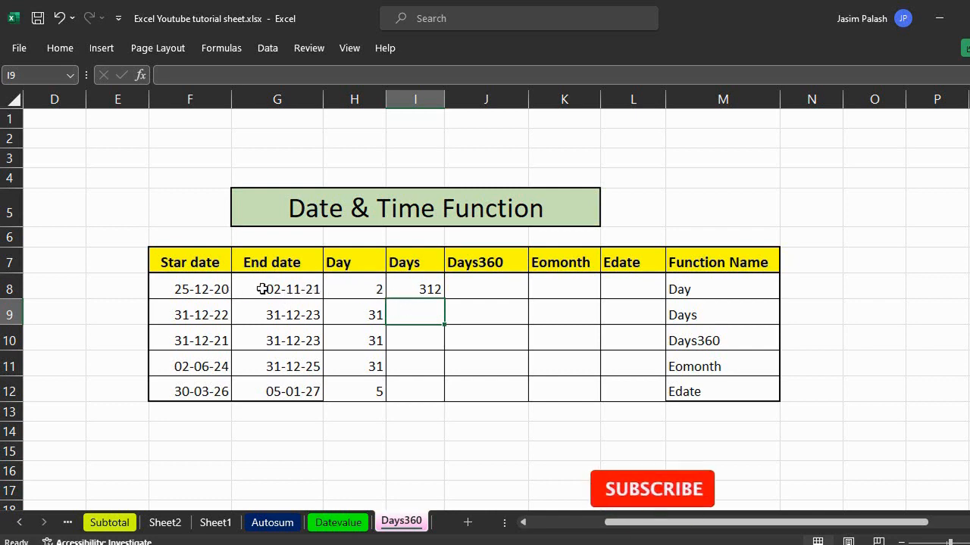
Step: Fill the DAYS formula down the Days column from I8 to I12 and check the copied formulas
click(427, 292)
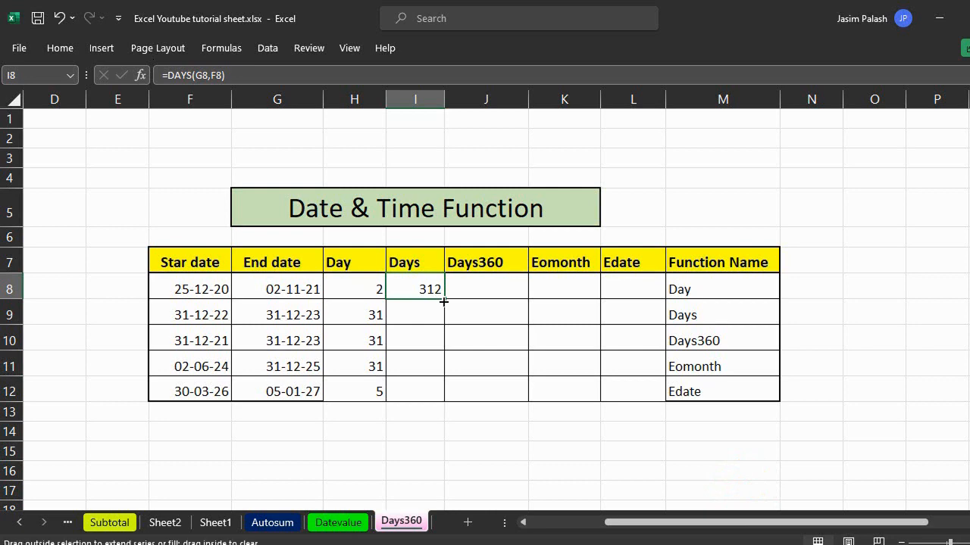
double_click(444, 302)
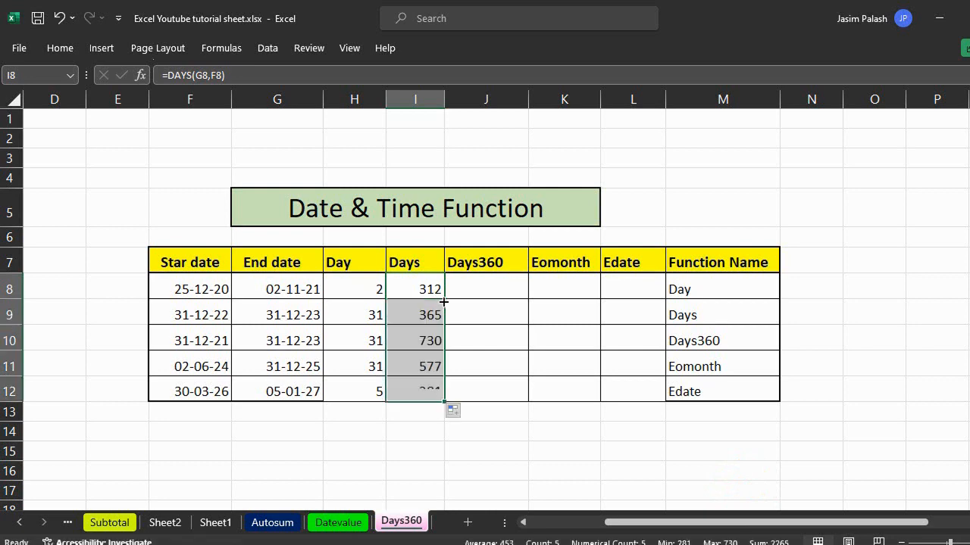
click(428, 367)
click(431, 340)
click(425, 362)
click(419, 342)
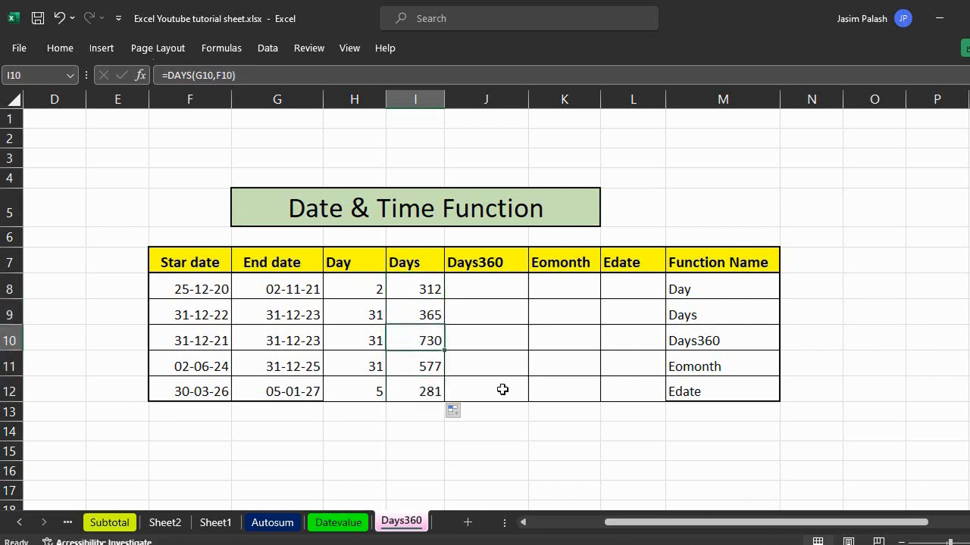
click(496, 290)
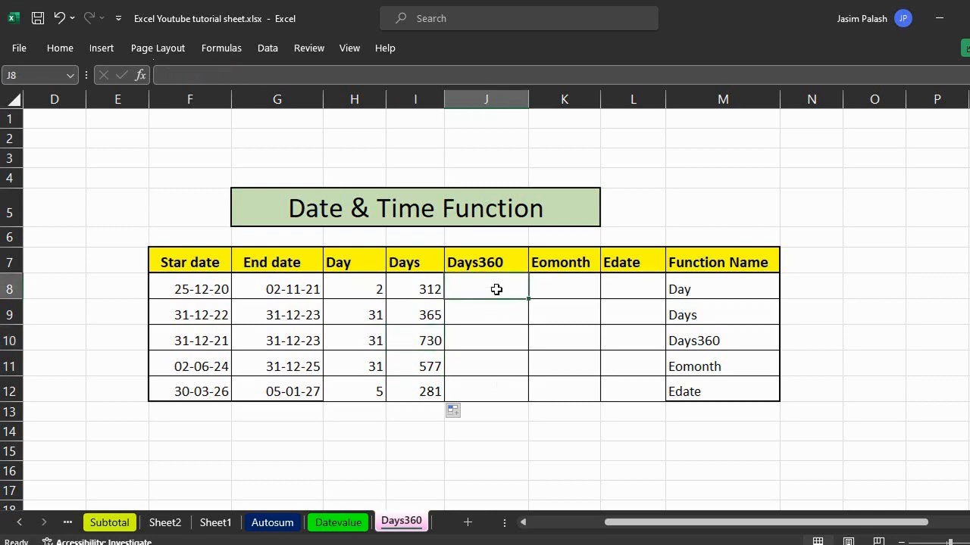
click(401, 264)
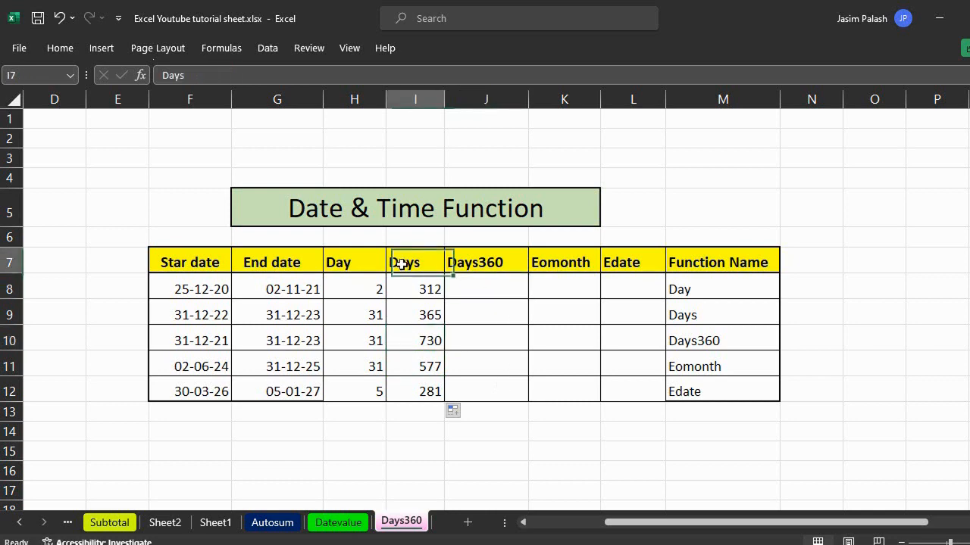
click(485, 269)
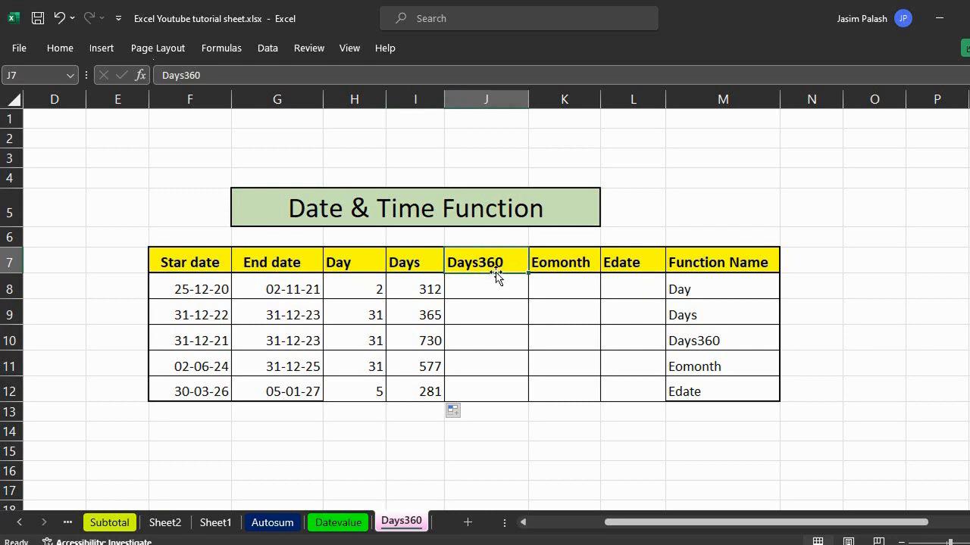
click(498, 289)
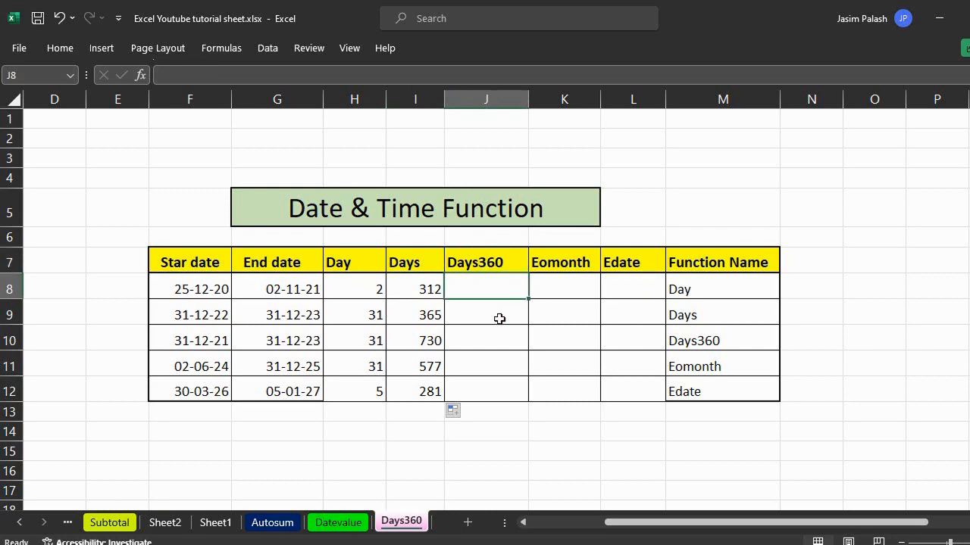
click(469, 264)
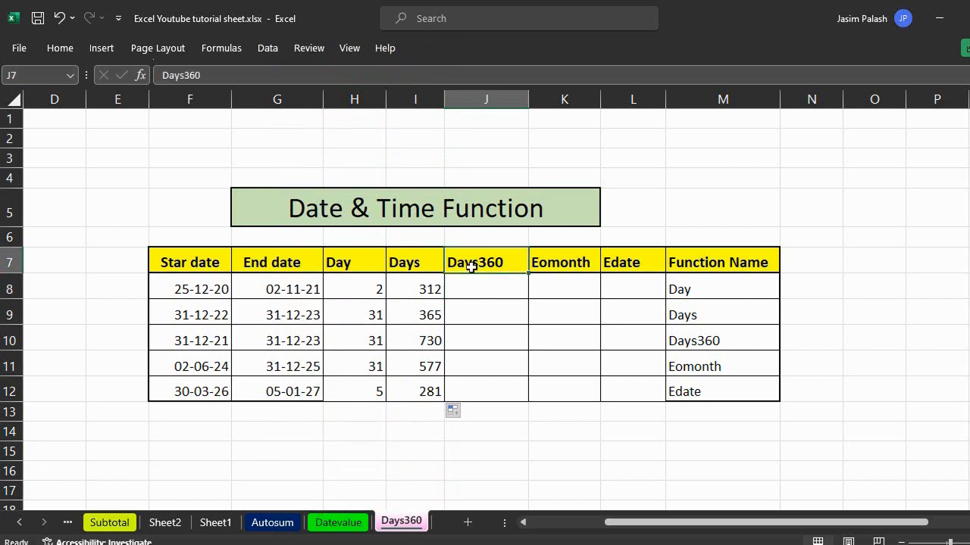
Step: Enter =DAYS360(F8,G8,1) in cell J8 to count the first row's days on a 360-day year with the European method
click(490, 288)
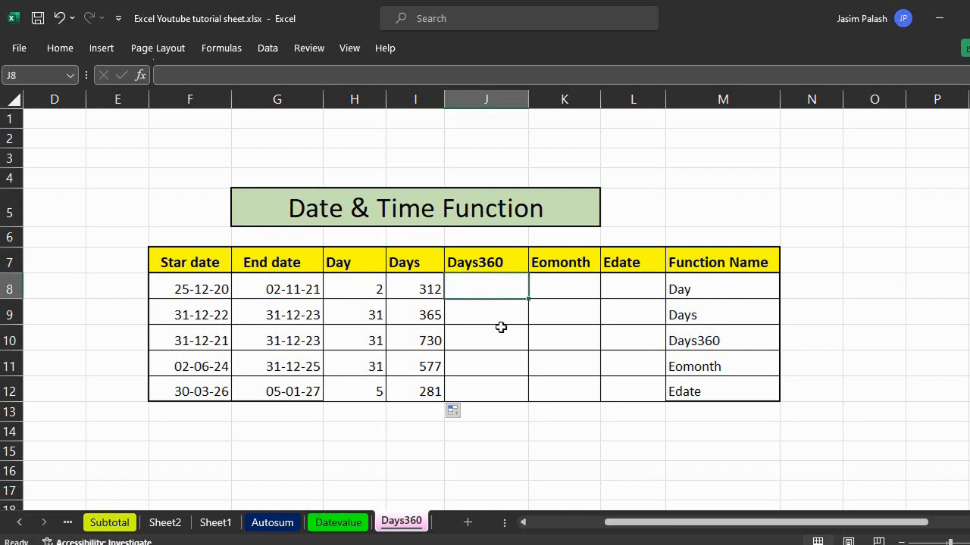
text(=)
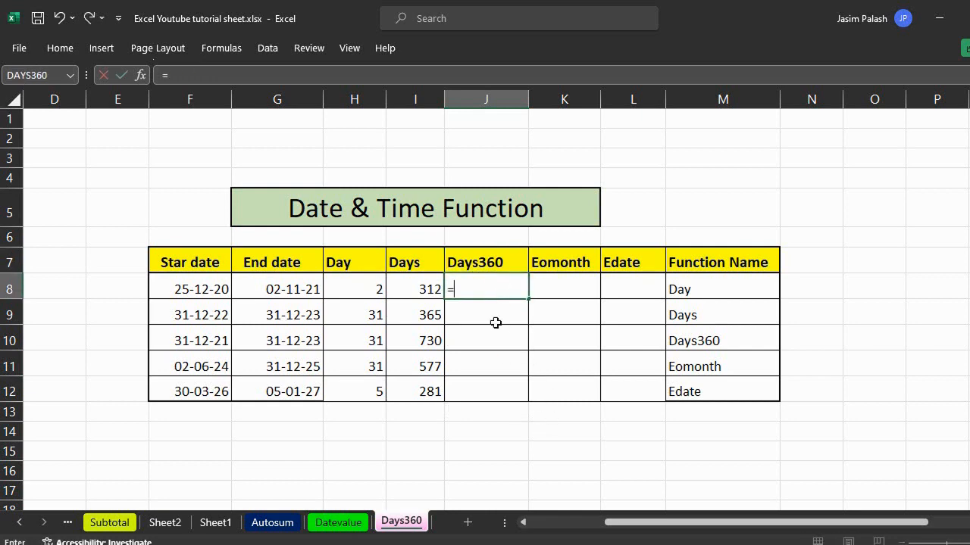
text(days)
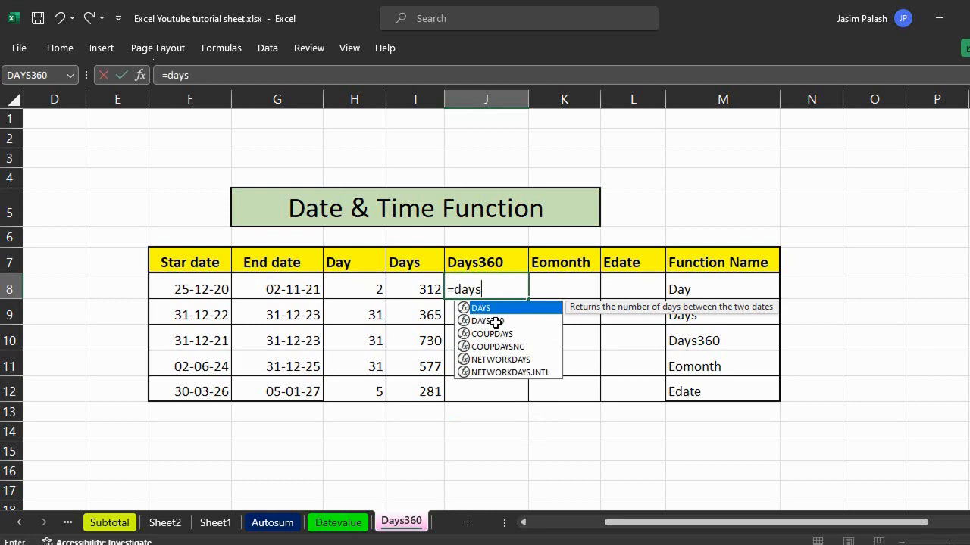
text(3)
key(Tab)
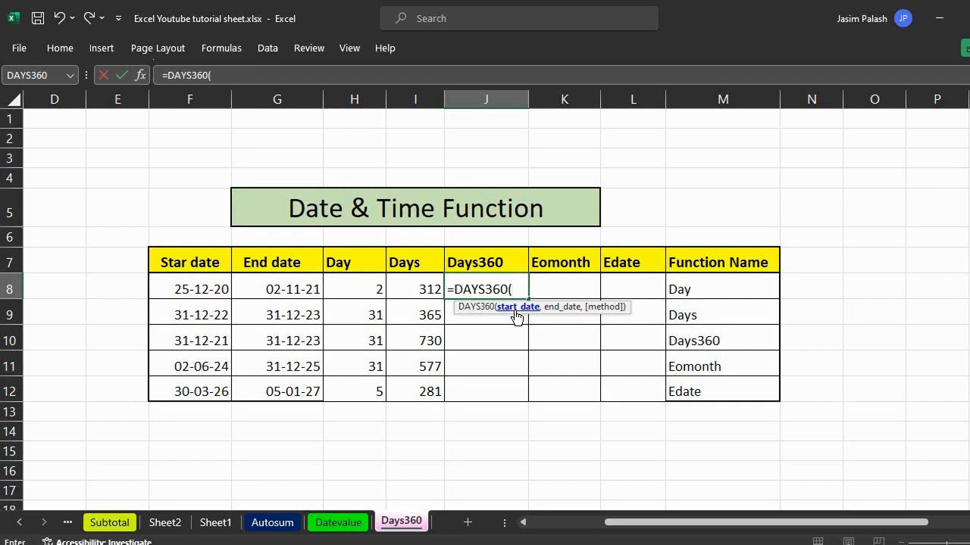
click(188, 292)
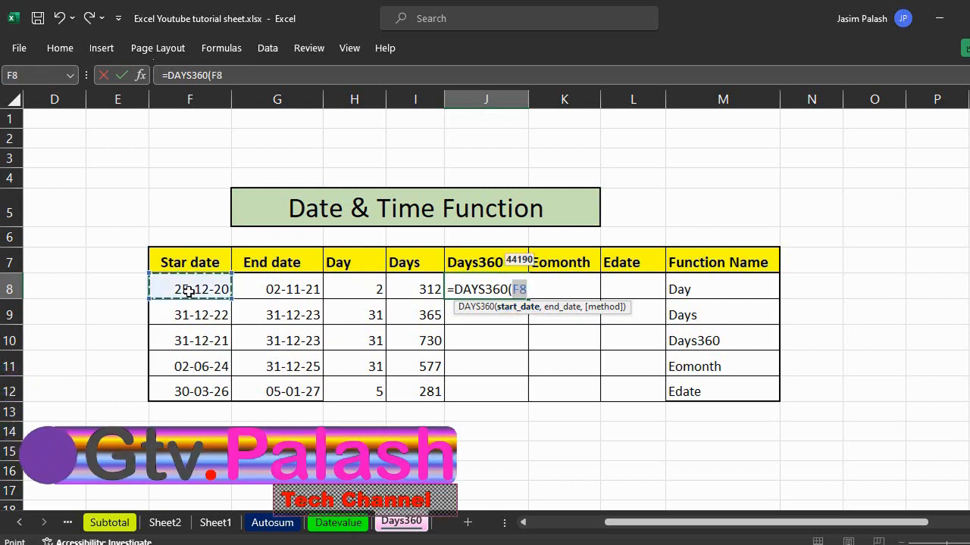
text(,)
click(266, 291)
text(,)
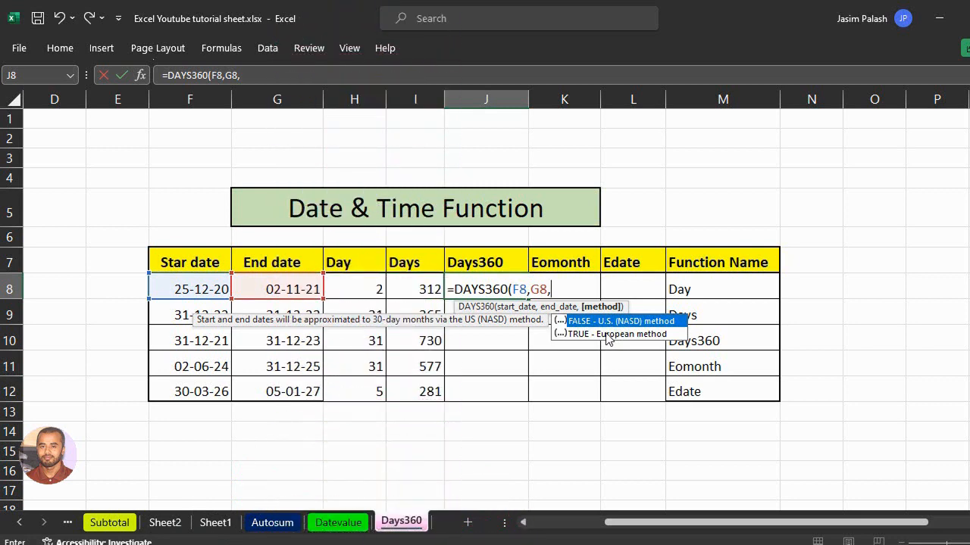
text(1)
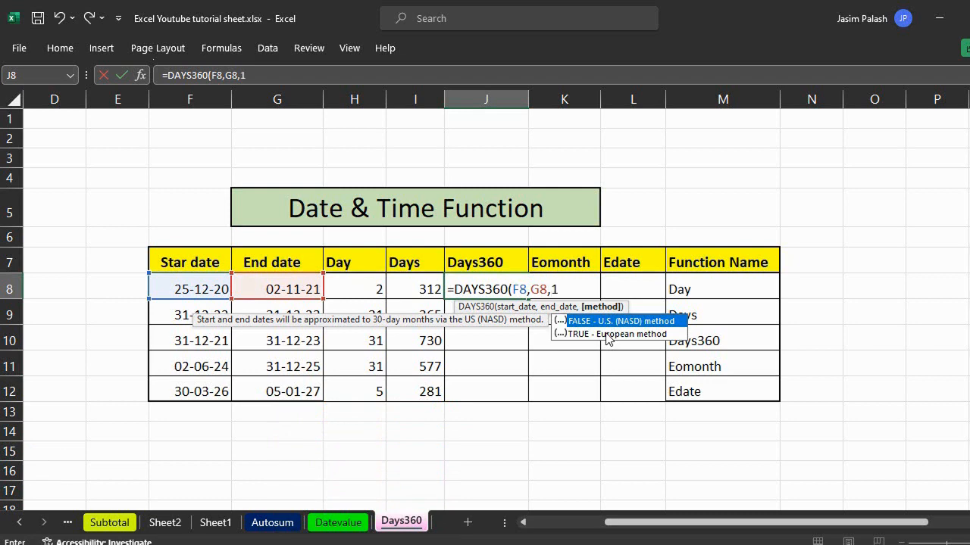
text())
key(Return)
Step: Fill the DAYS360 formula down from J8 to J12 and compare the Days and Days360 cells in row 9
click(476, 290)
double_click(528, 300)
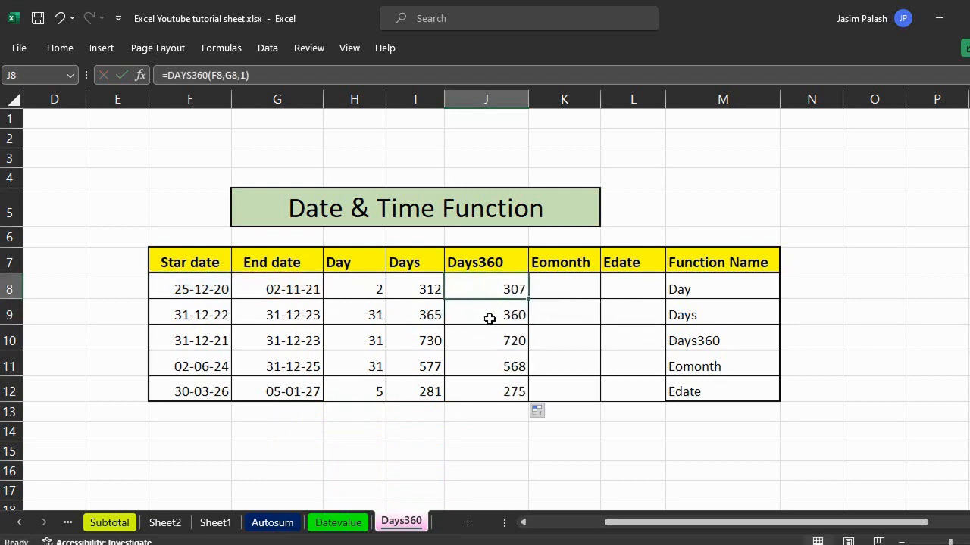
click(409, 274)
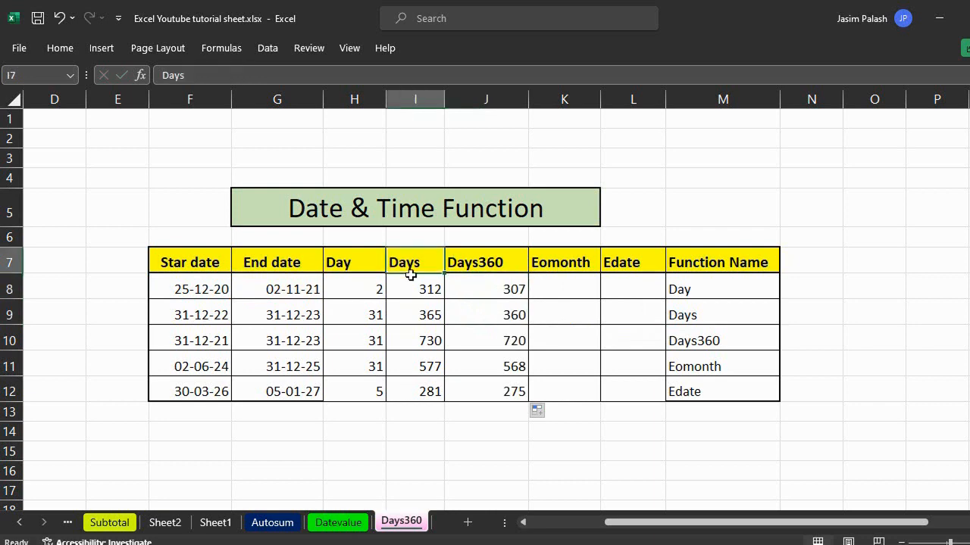
click(418, 320)
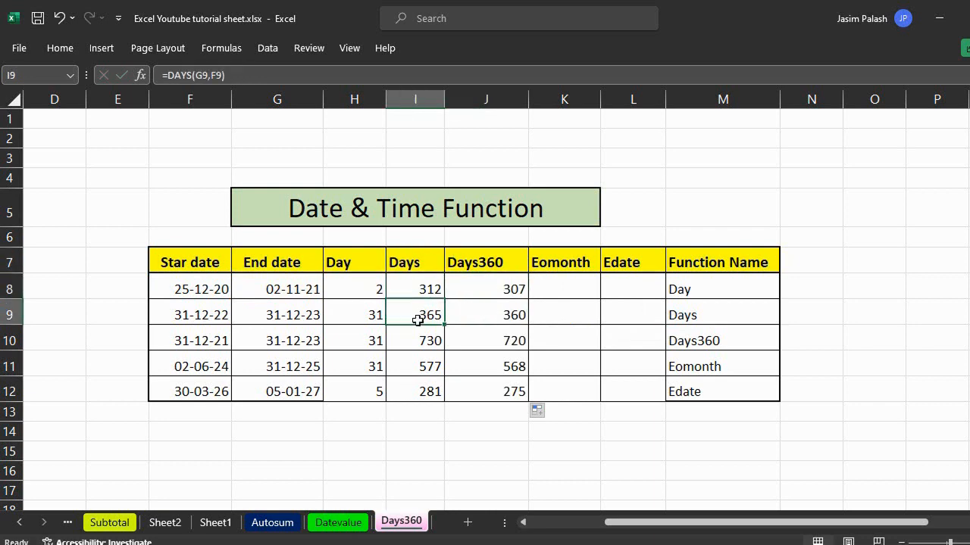
click(502, 320)
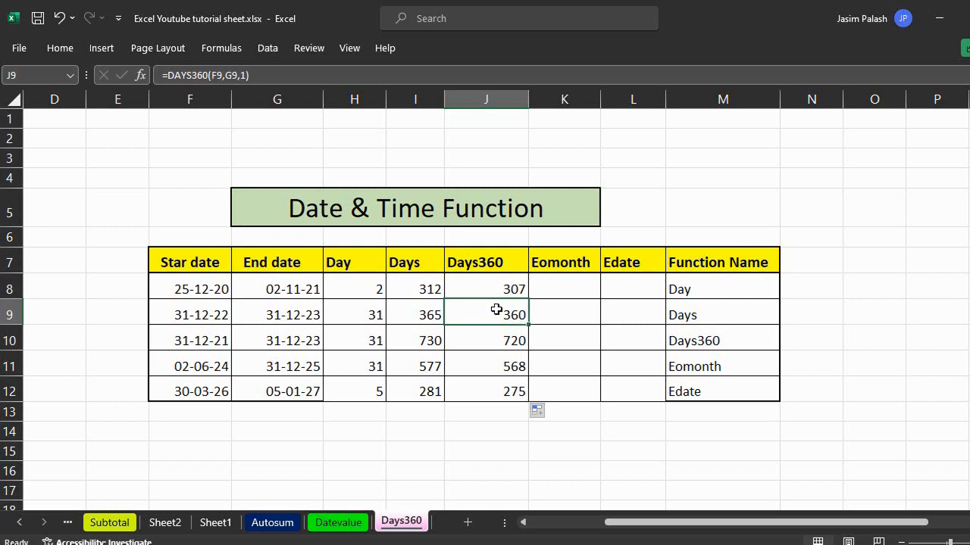
click(538, 317)
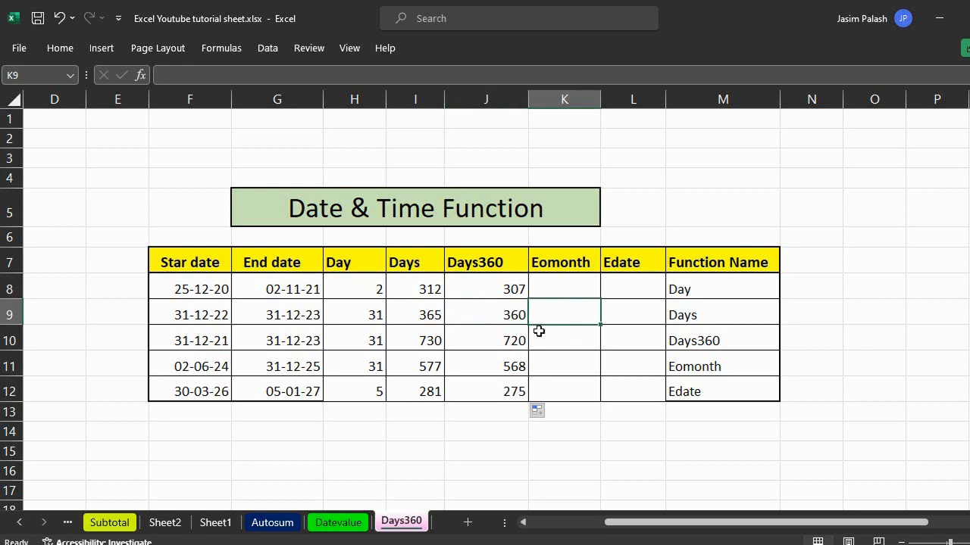
Step: Enter 30 in N5 and 12 in O5, and multiply them with =N5*O5 in O6
click(824, 195)
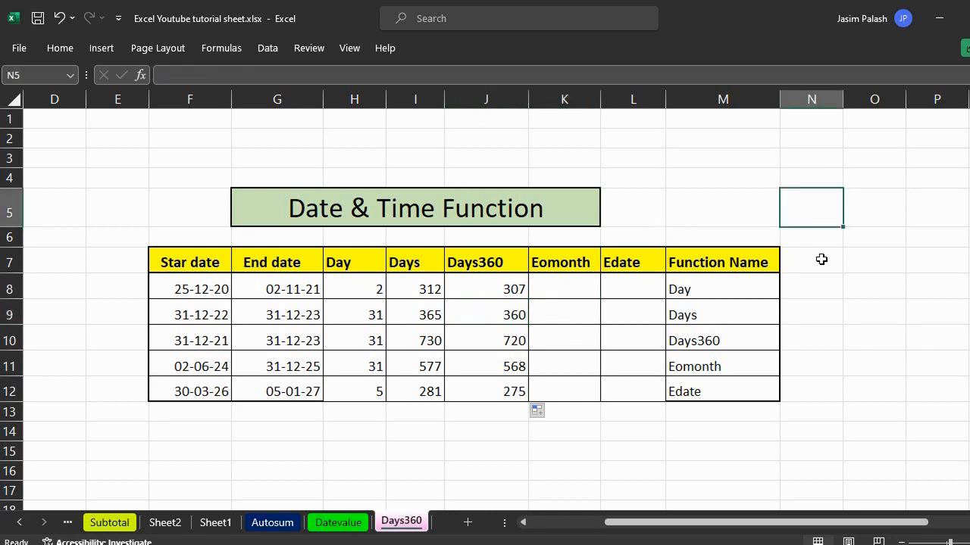
text(30)
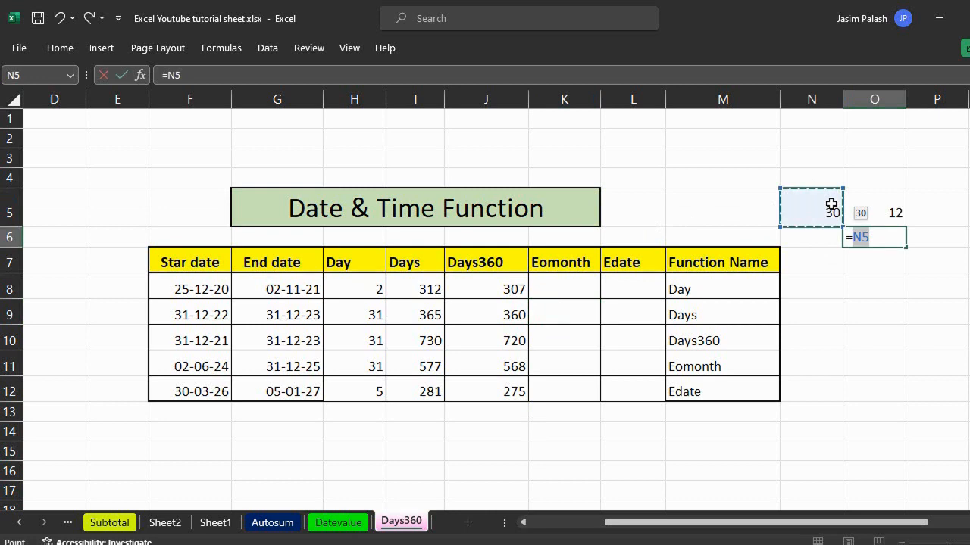
text(*)
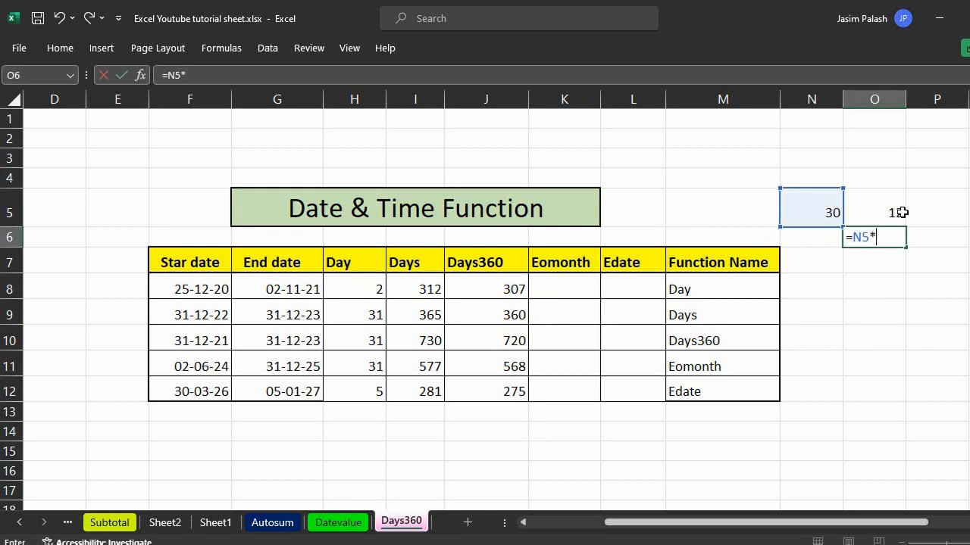
click(899, 212)
key(Return)
click(892, 237)
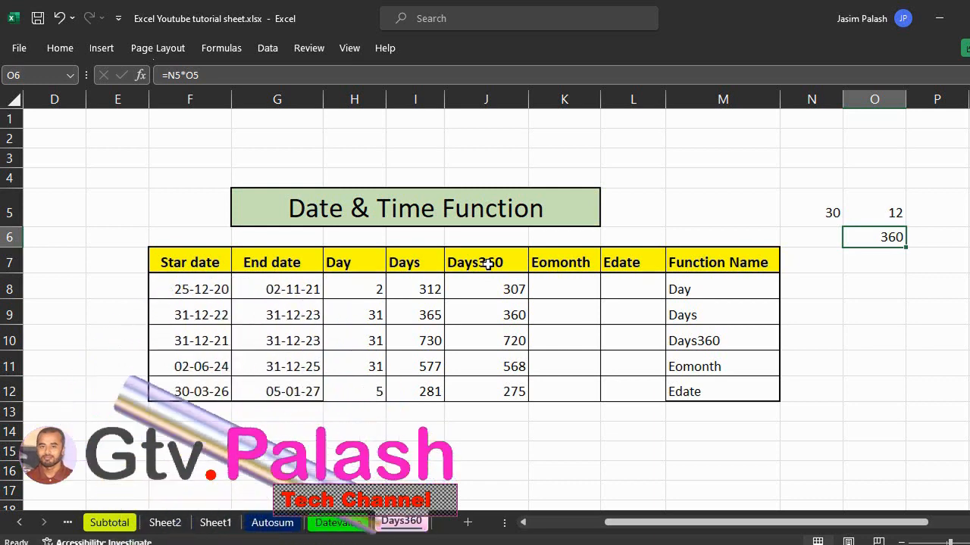
Step: Clear the Days360 results in J8:J12 and enter =DAYS360(F8,G8,0) in J8 to use the U.S. (NASD) method
drag(512, 287, 490, 385)
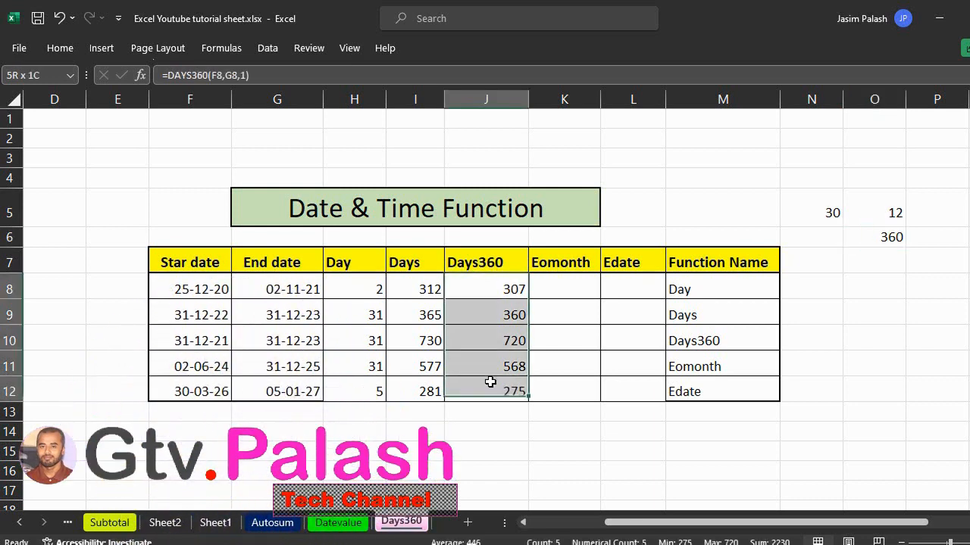
key(Delete)
click(487, 293)
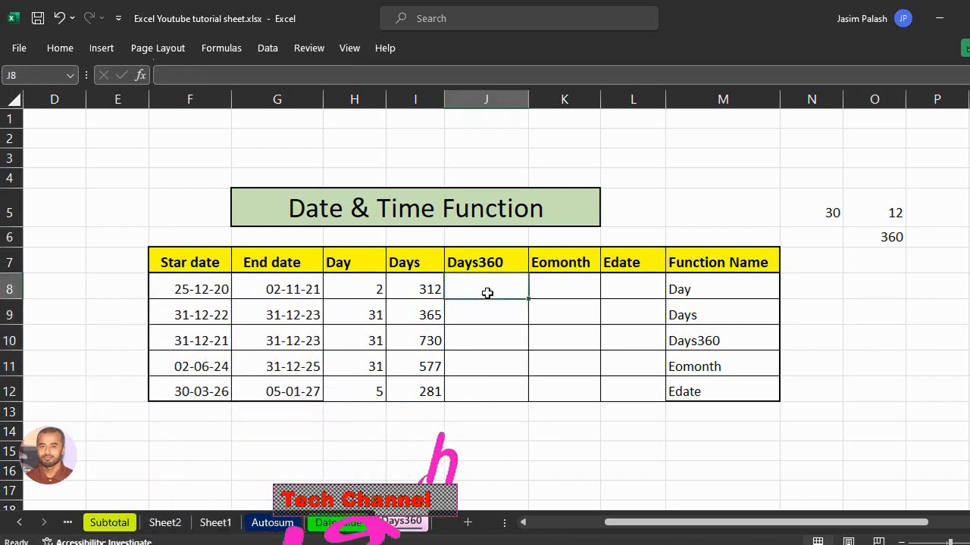
text(=)
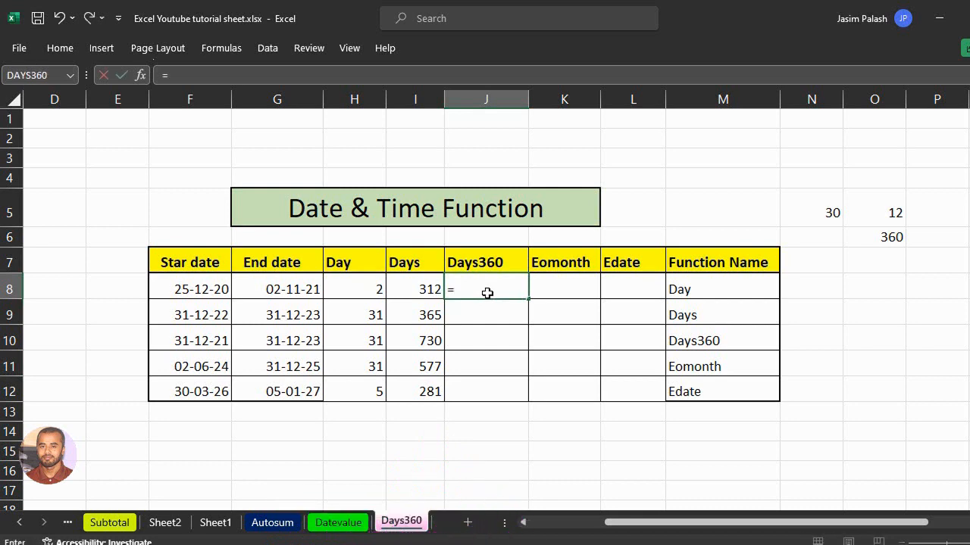
text(days)
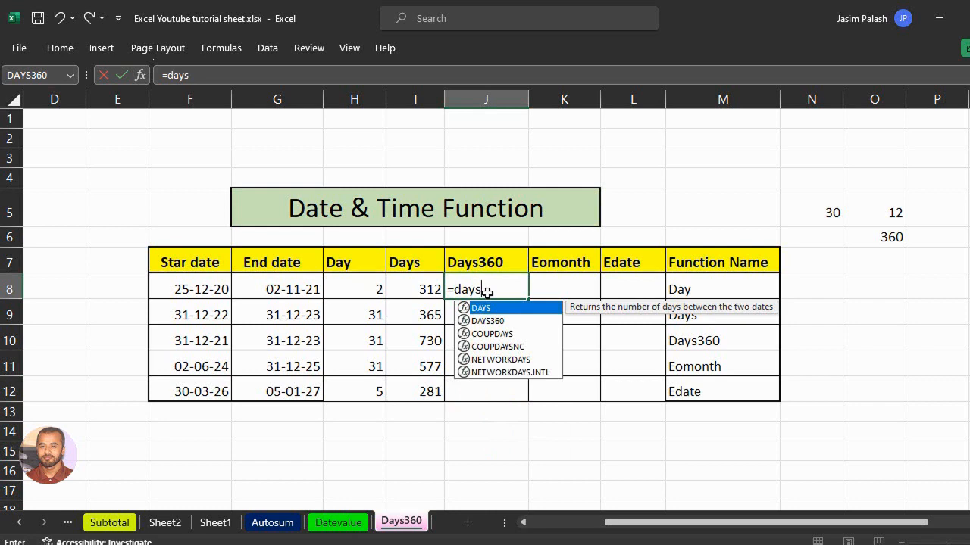
text(3)
key(Tab)
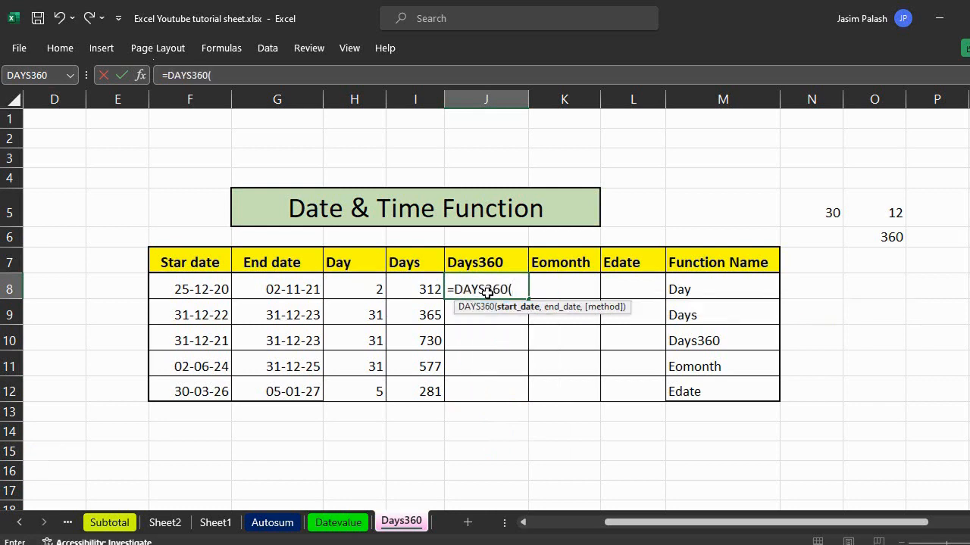
click(193, 289)
text(,)
click(282, 289)
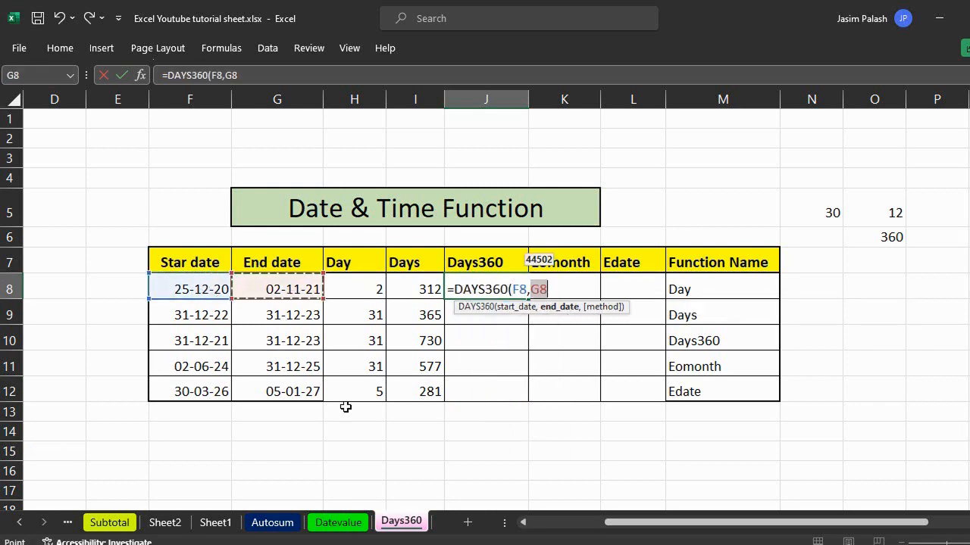
text(,)
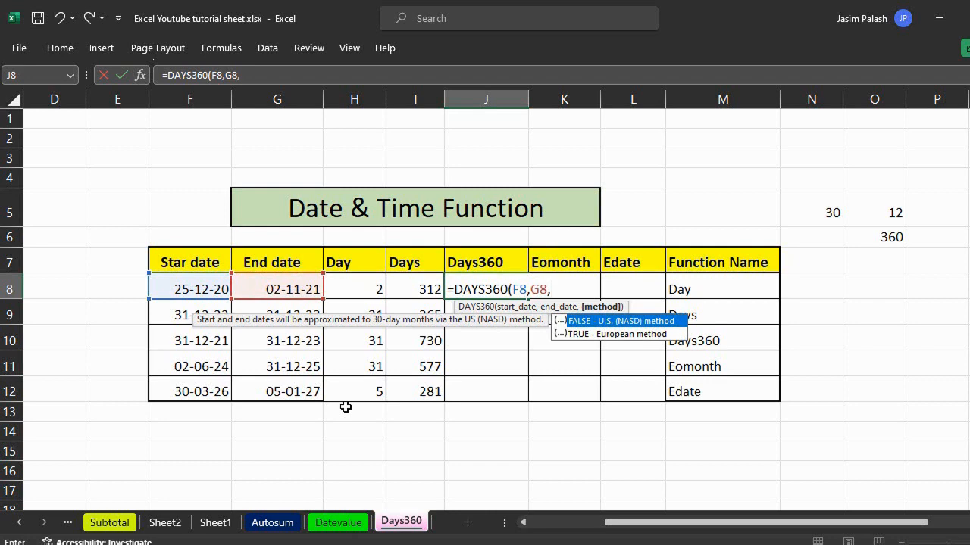
text(0))
key(Return)
Step: Fill the U.S.-method DAYS360 formula down from J8 to J12 and check the copied formulas
click(513, 294)
drag(528, 300, 542, 392)
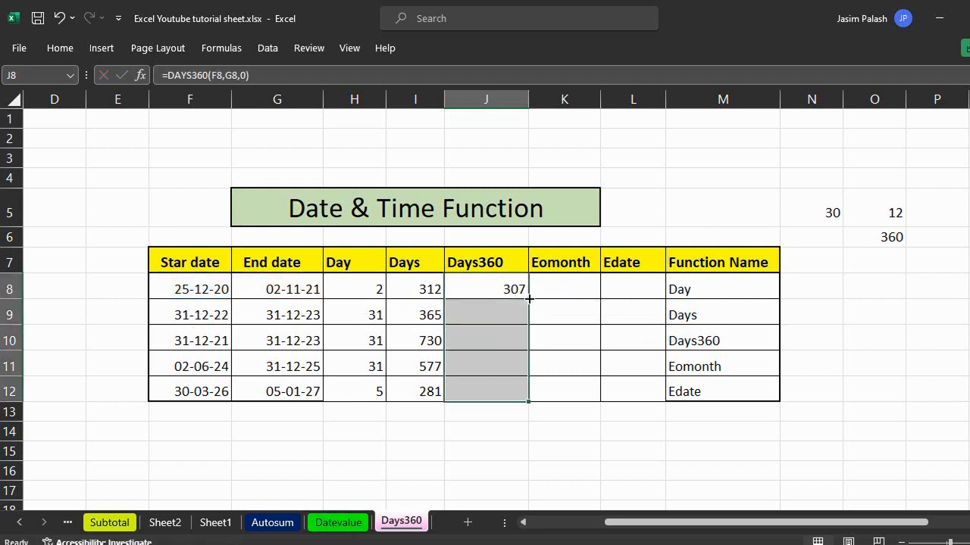
click(509, 384)
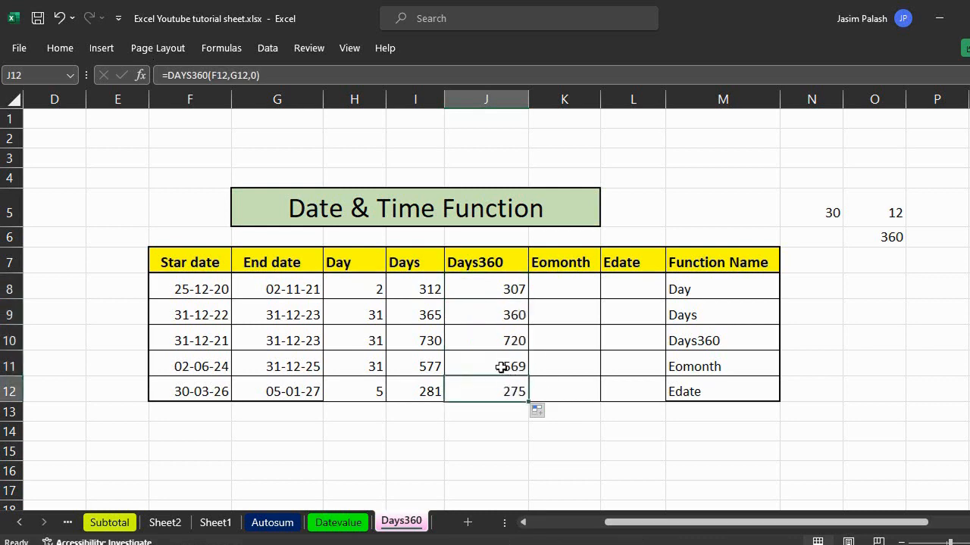
click(502, 365)
click(492, 340)
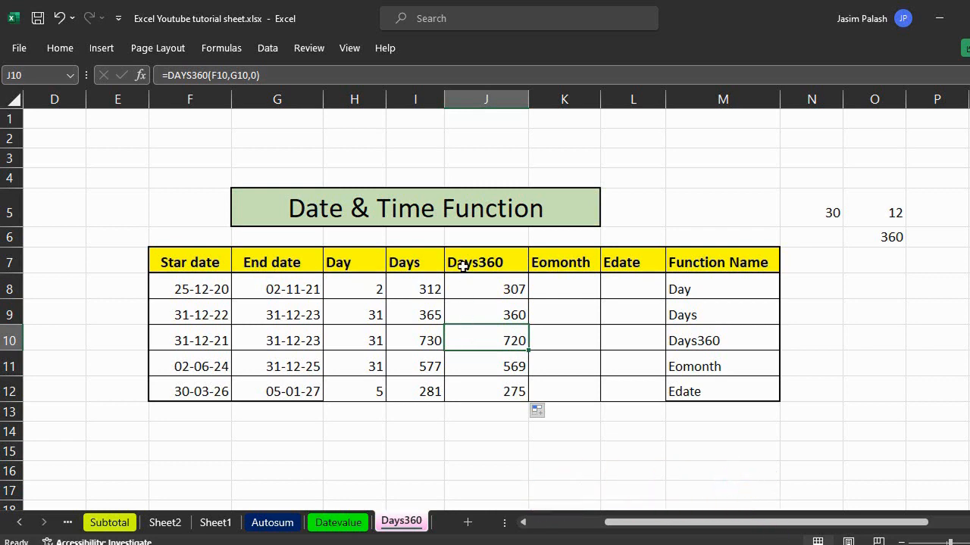
Step: Enter =EOMONTH(F8,2) in K8 to get the month end two months after the first start date
click(563, 265)
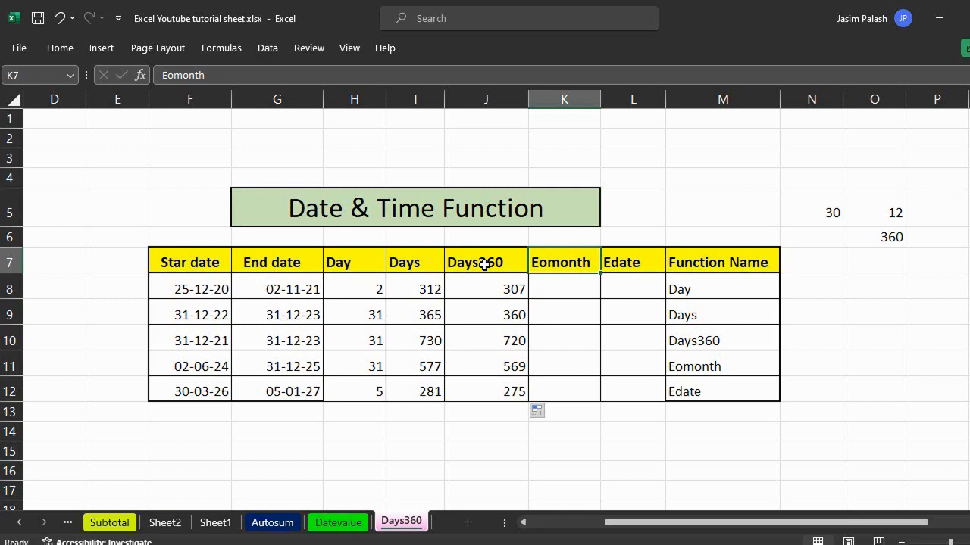
click(484, 264)
click(565, 295)
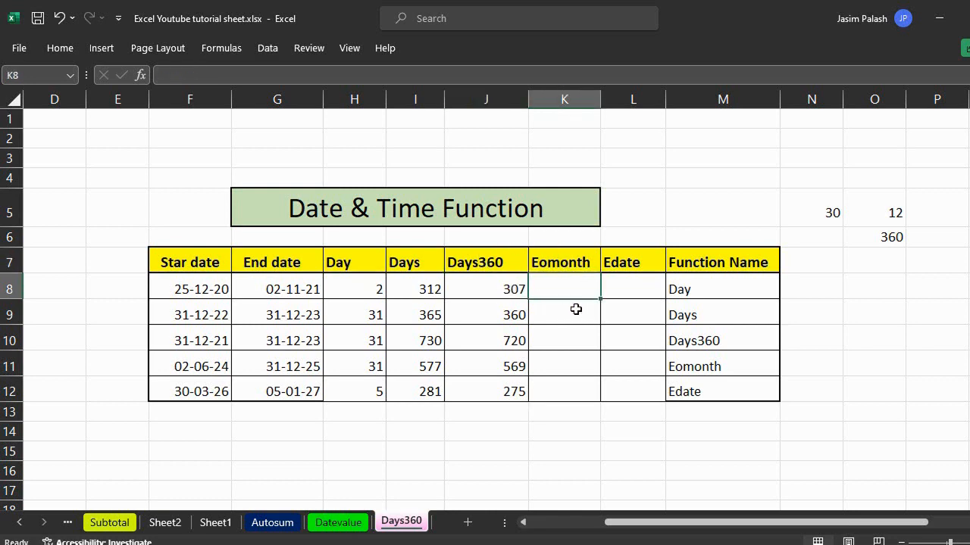
text(=)
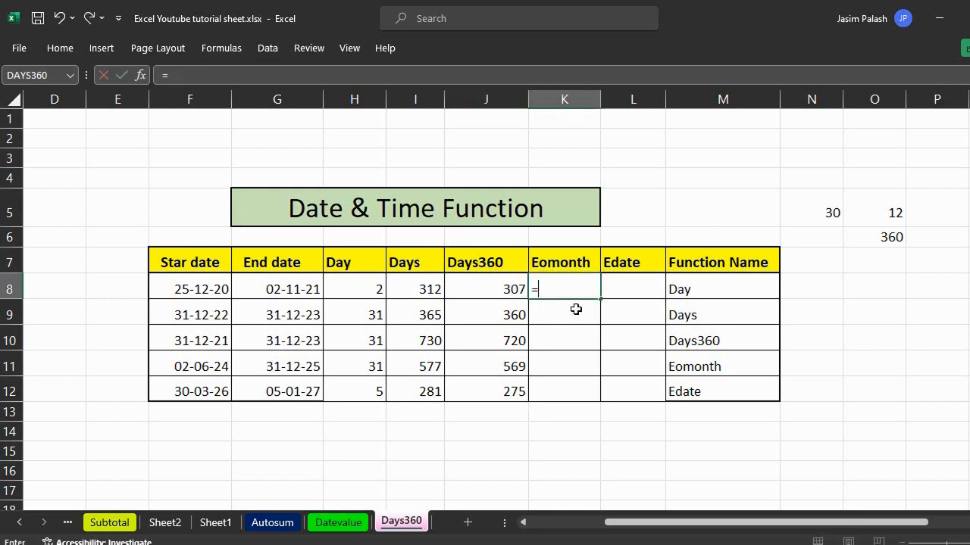
text(eo)
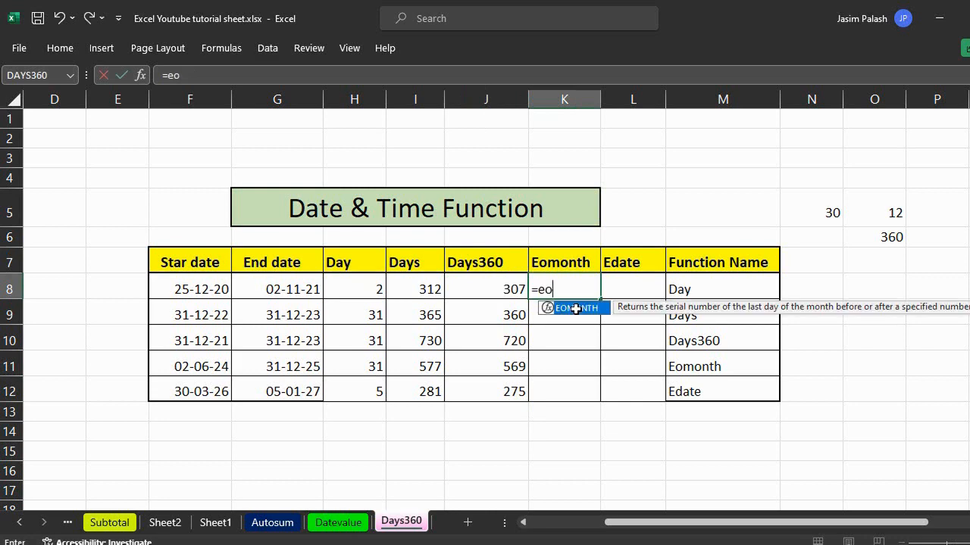
double_click(575, 308)
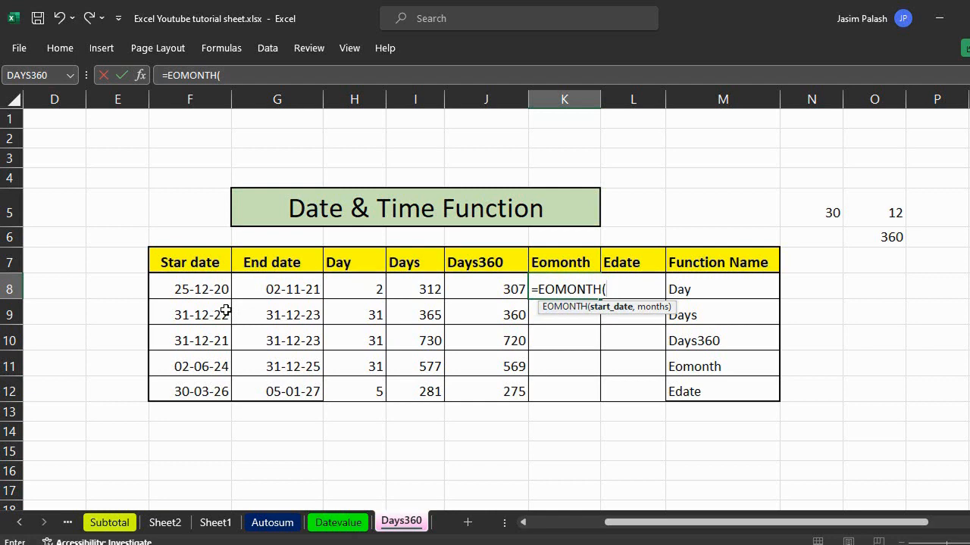
click(184, 286)
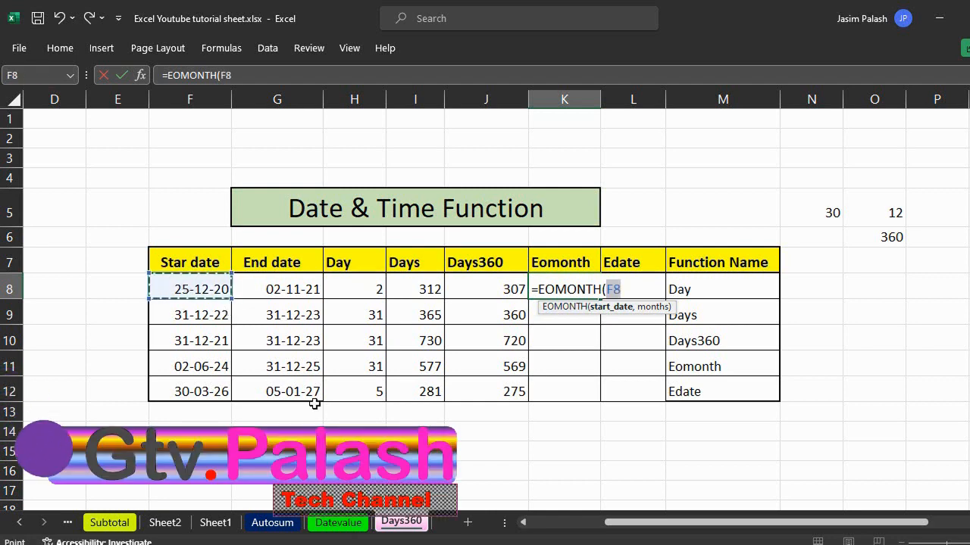
text(,)
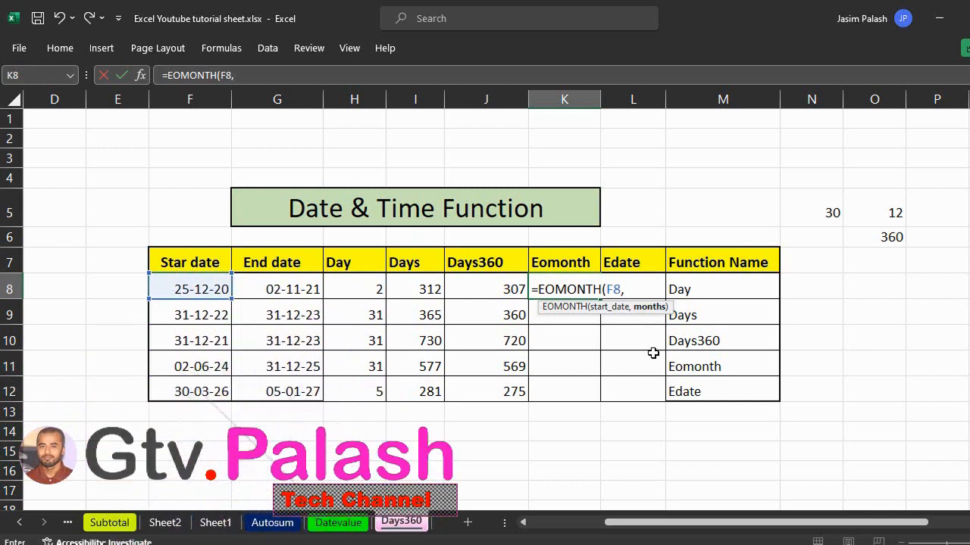
text(2))
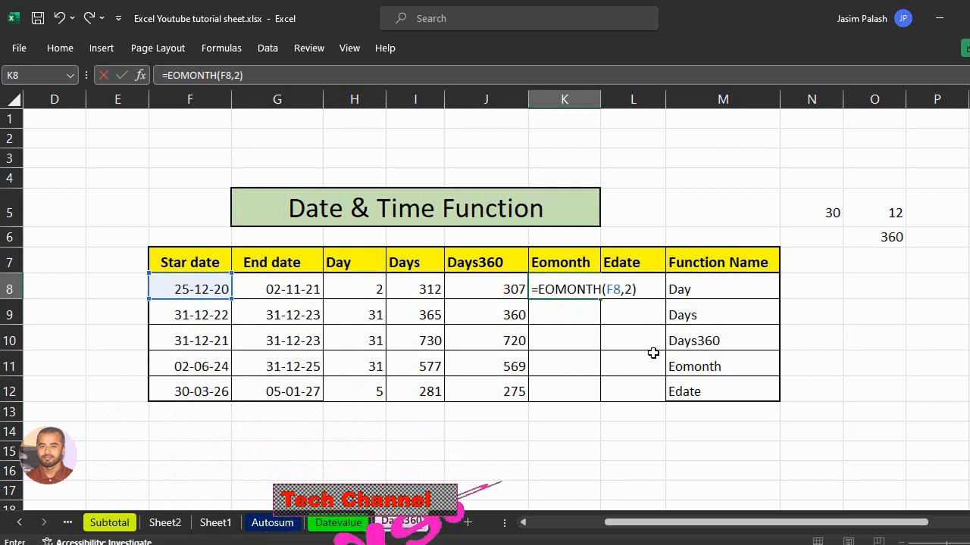
key(Return)
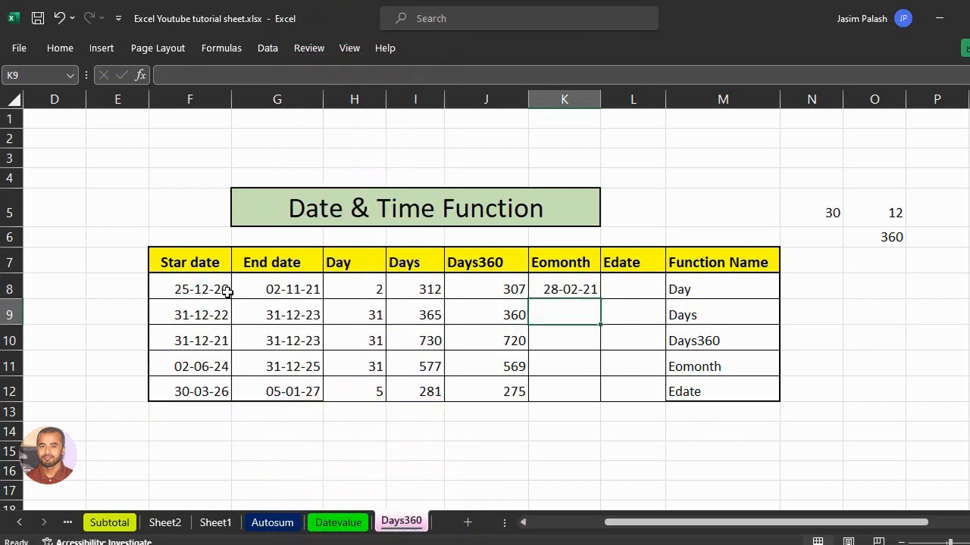
Step: Change the months argument of the EOMONTH formula in K8 to -2
click(578, 292)
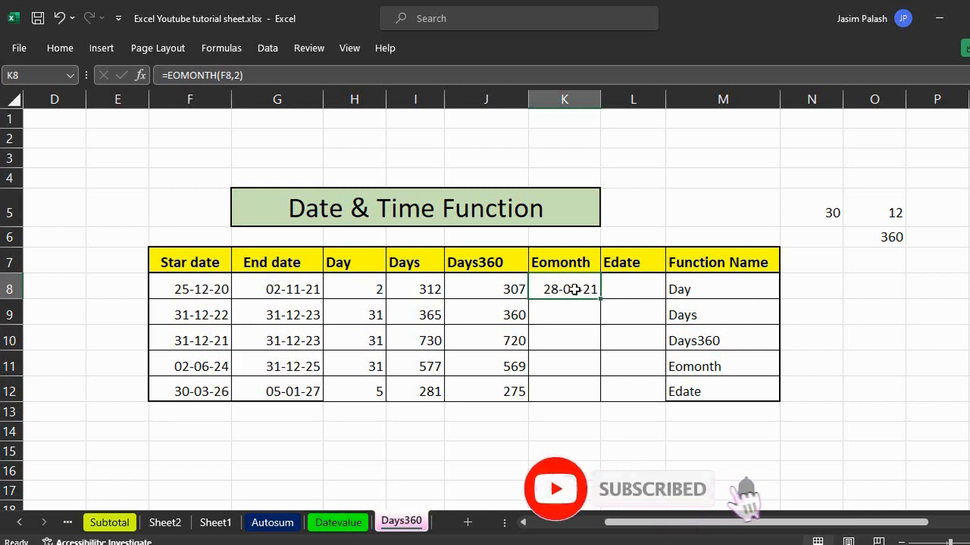
click(235, 75)
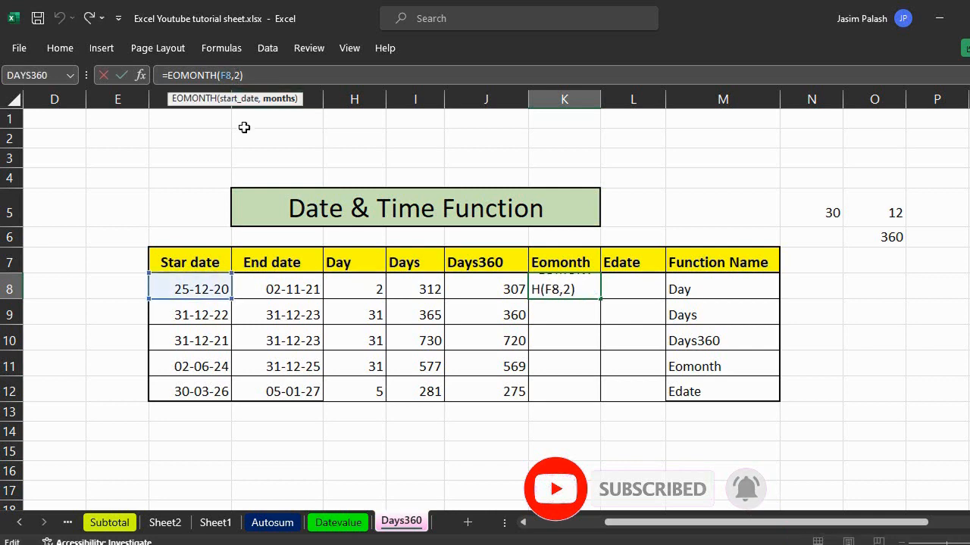
text(-)
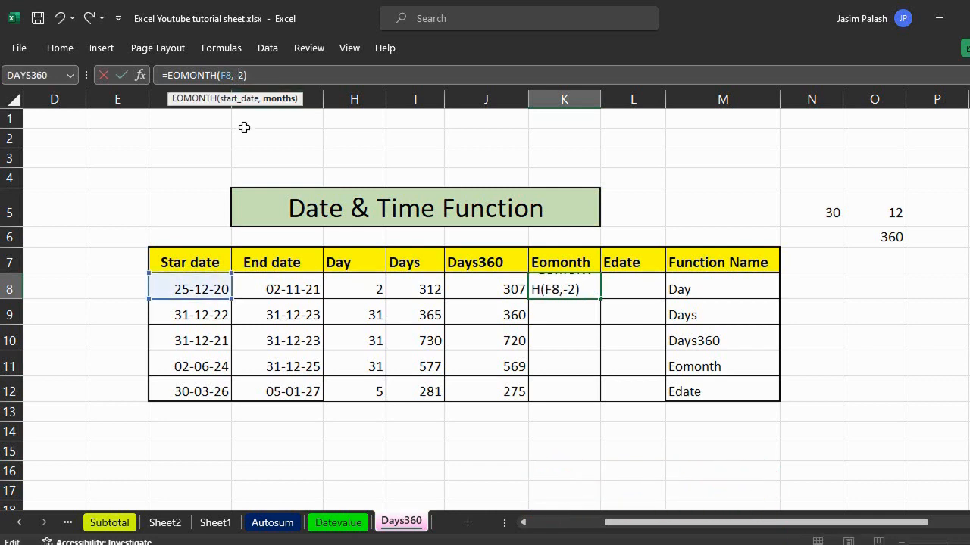
key(Return)
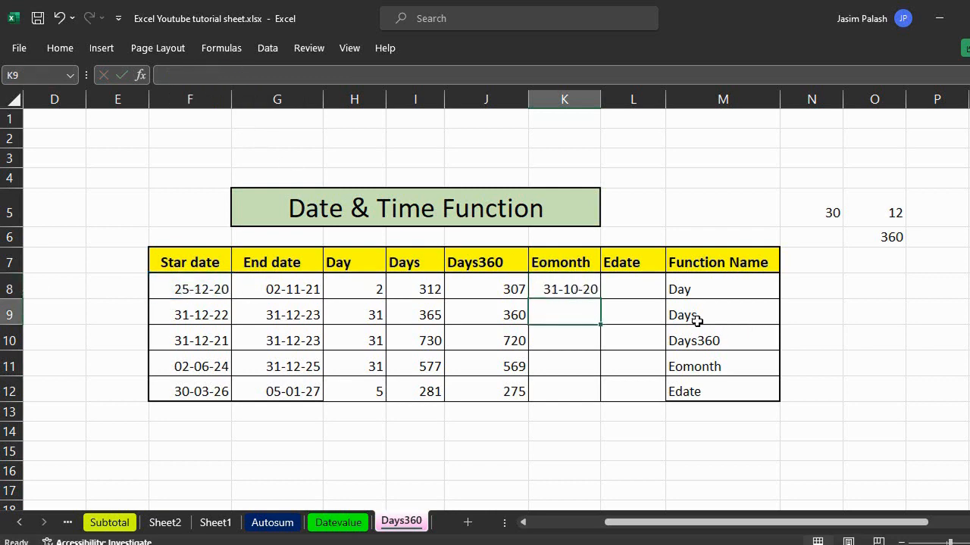
Step: Set the months argument of the EOMONTH formula in K8 to 0
click(561, 289)
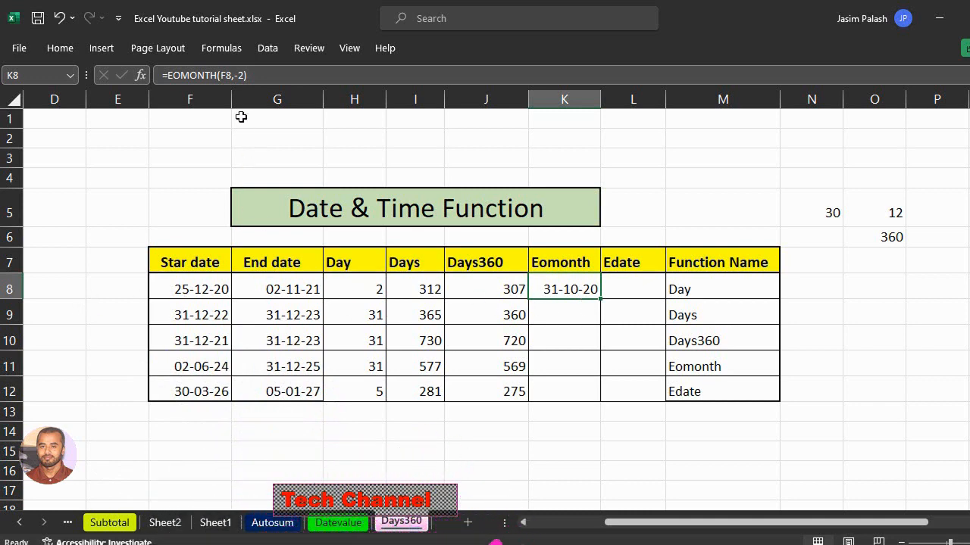
click(240, 79)
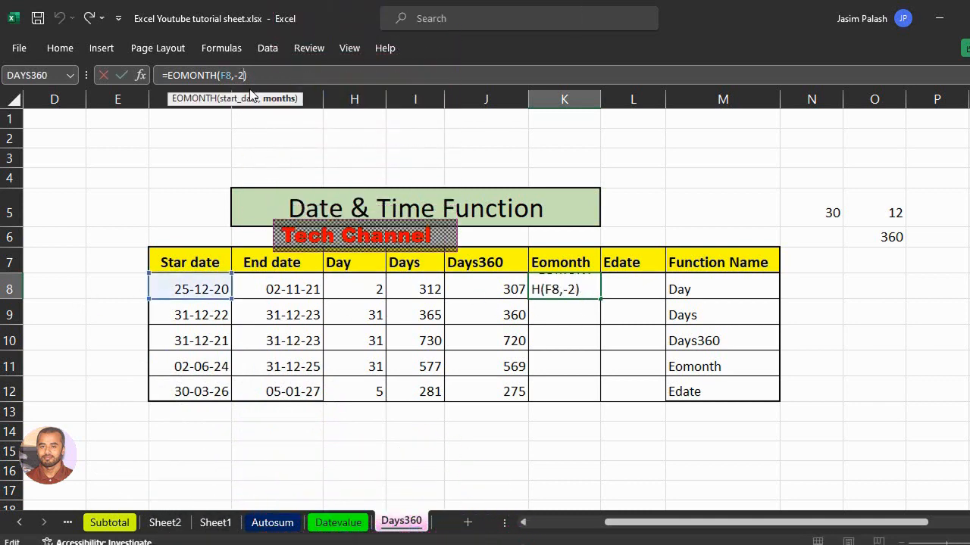
key(BackSpace)
key(BackSpace)
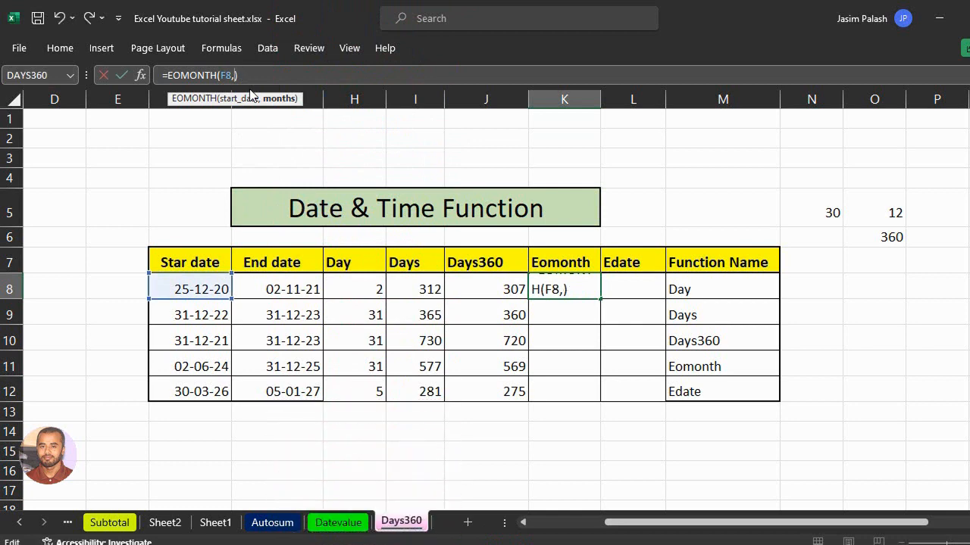
text(0)
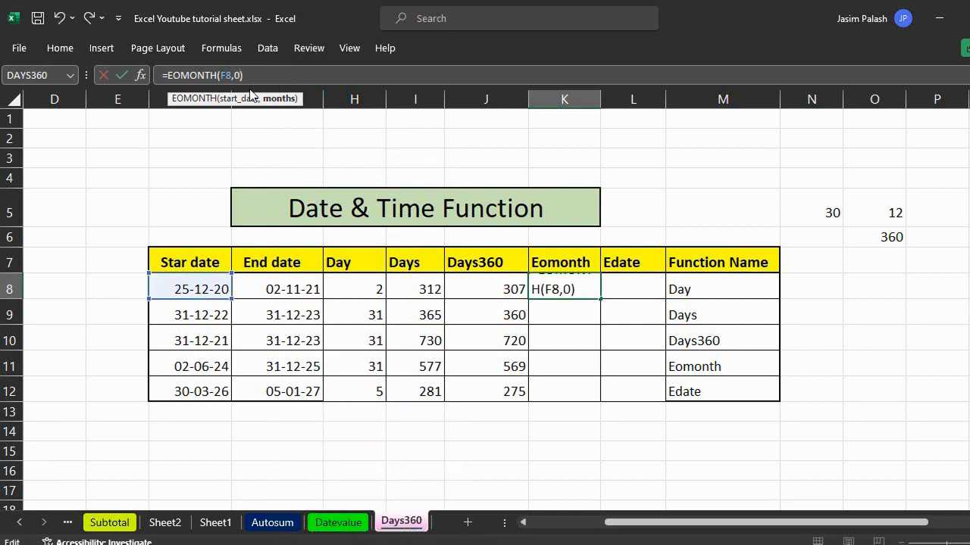
key(Return)
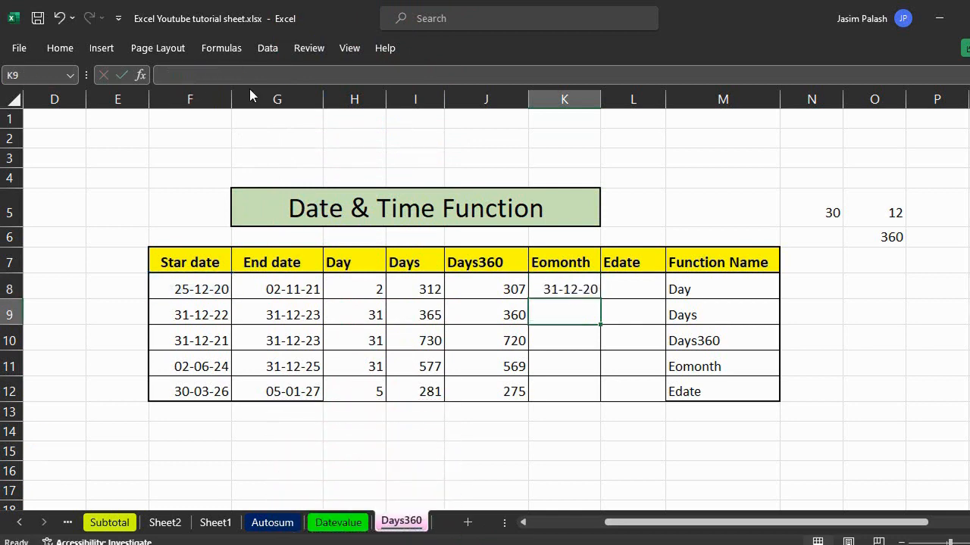
Step: Fill the EOMONTH formula down from K8 to K12 and compare row 10's result with its start date
click(587, 291)
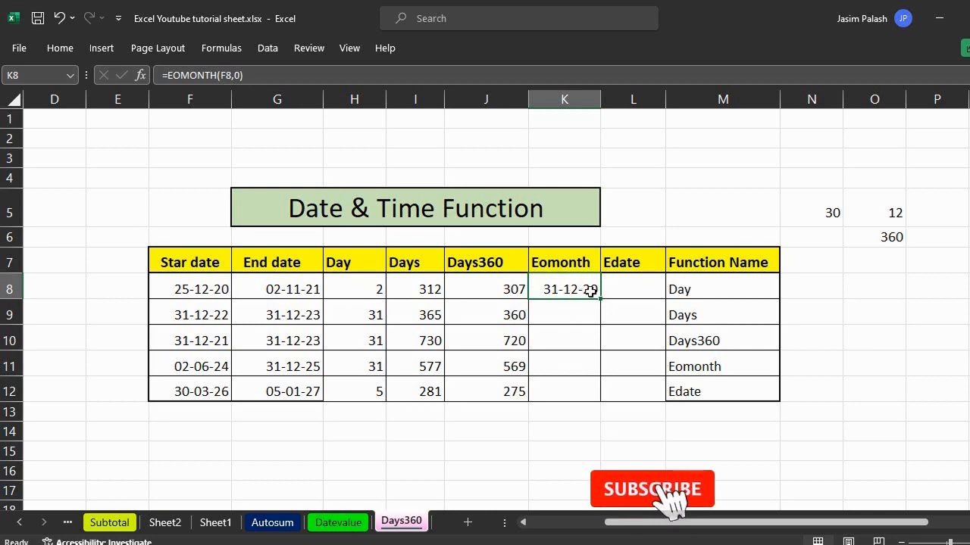
drag(567, 286, 568, 394)
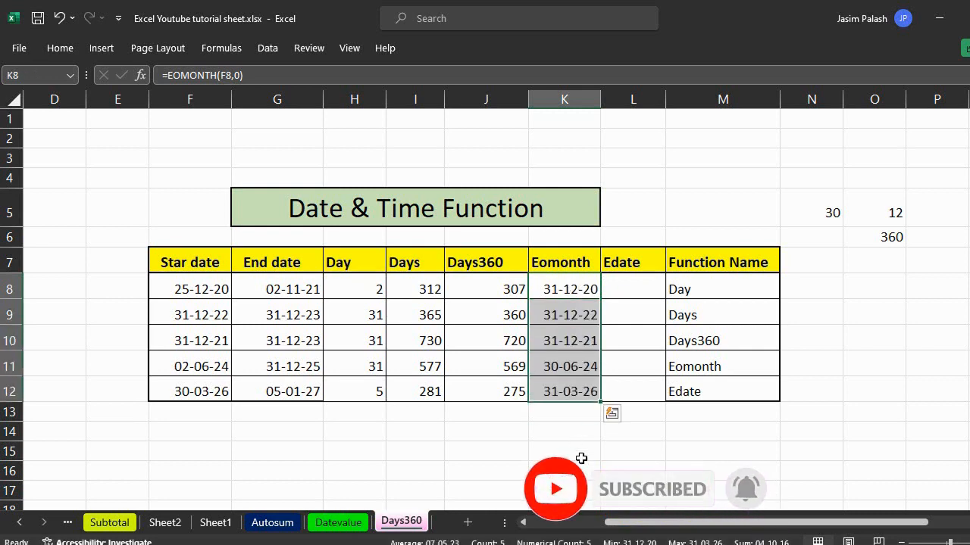
click(565, 341)
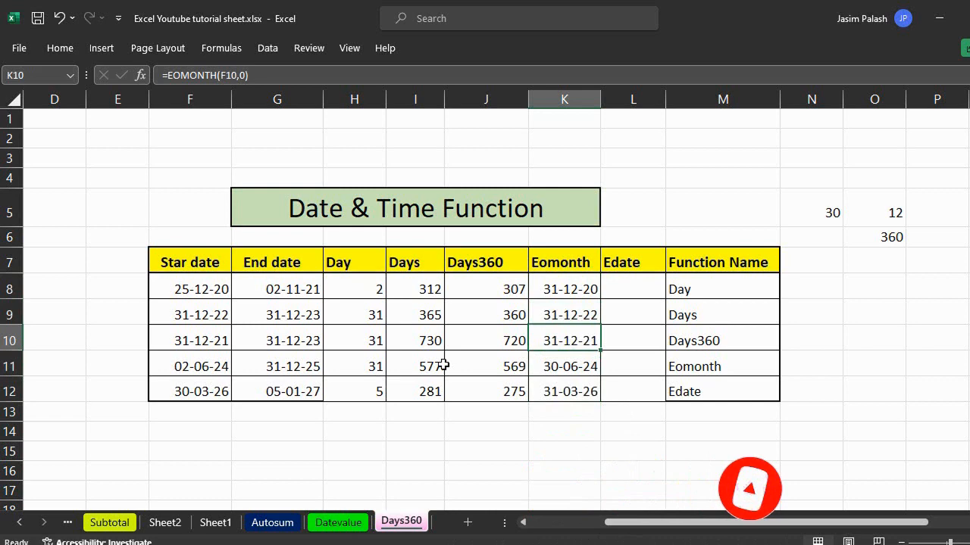
click(194, 346)
click(588, 332)
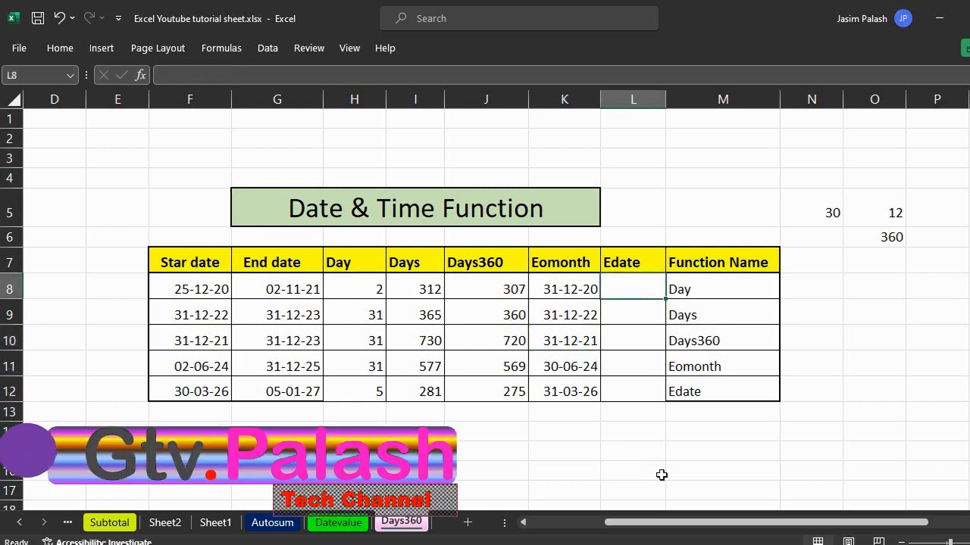
Step: Enter =EDATE(G8,5) in L8 and compare the result with the end date in G8
text(=)
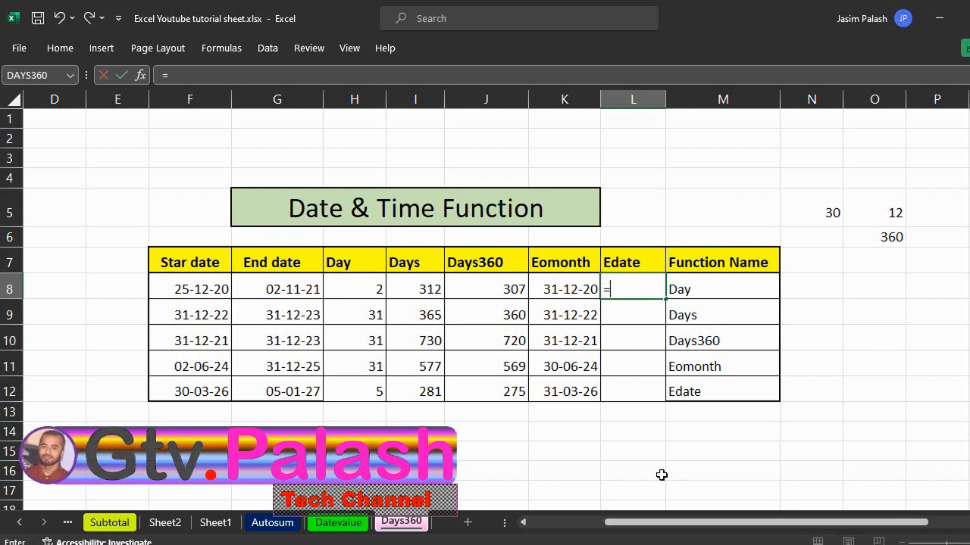
text(EDATE()
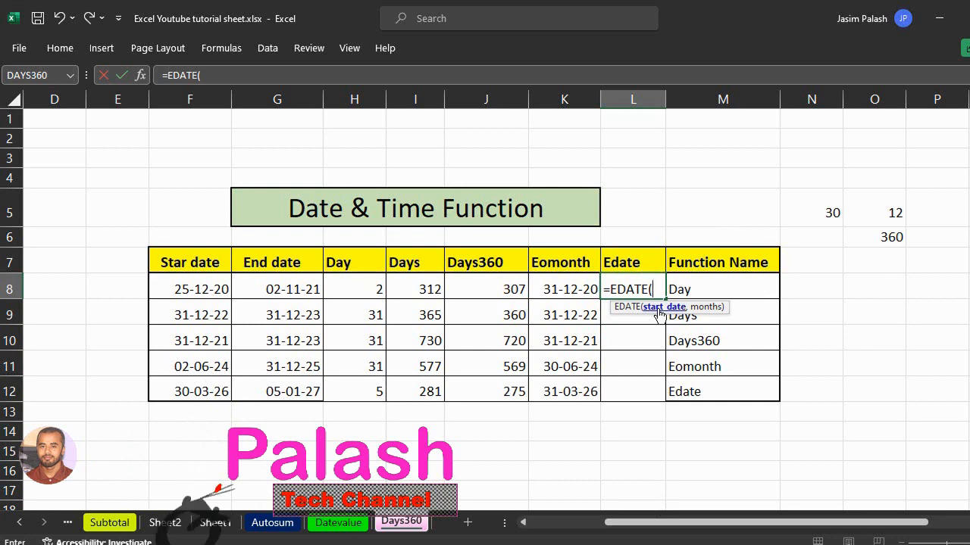
click(273, 287)
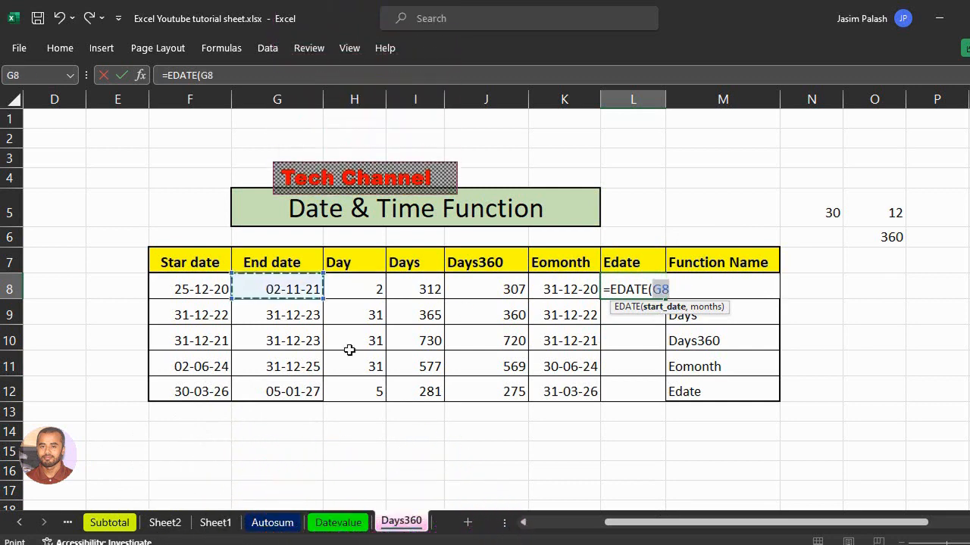
text(,)
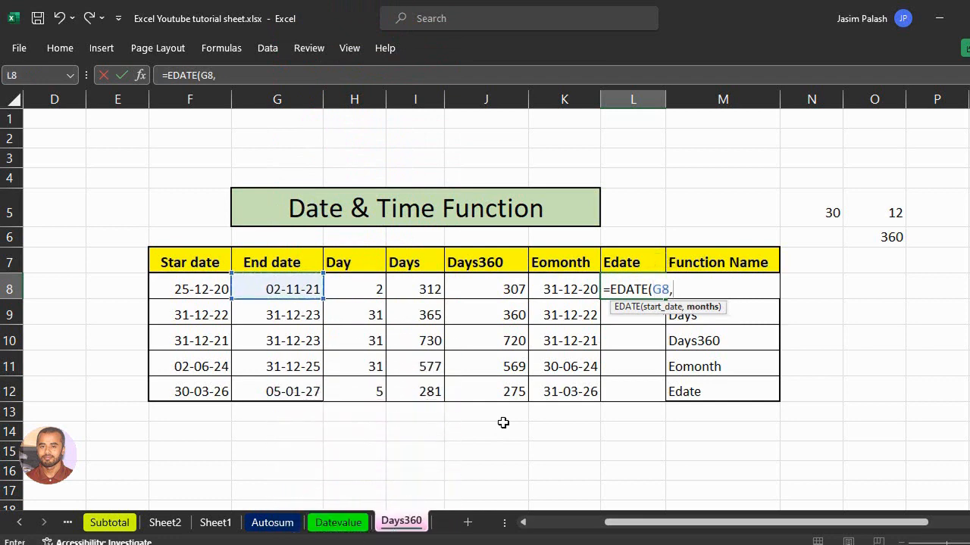
text(5))
key(Return)
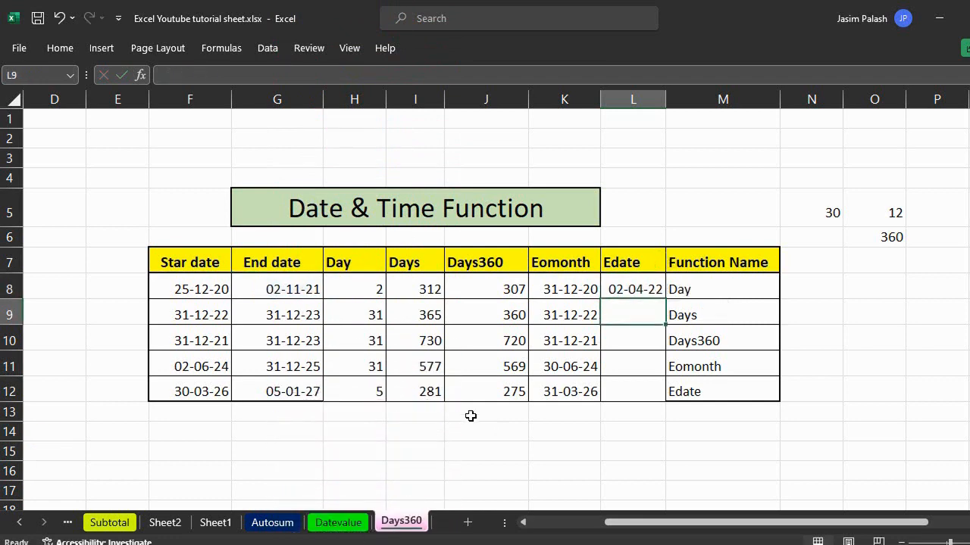
click(299, 291)
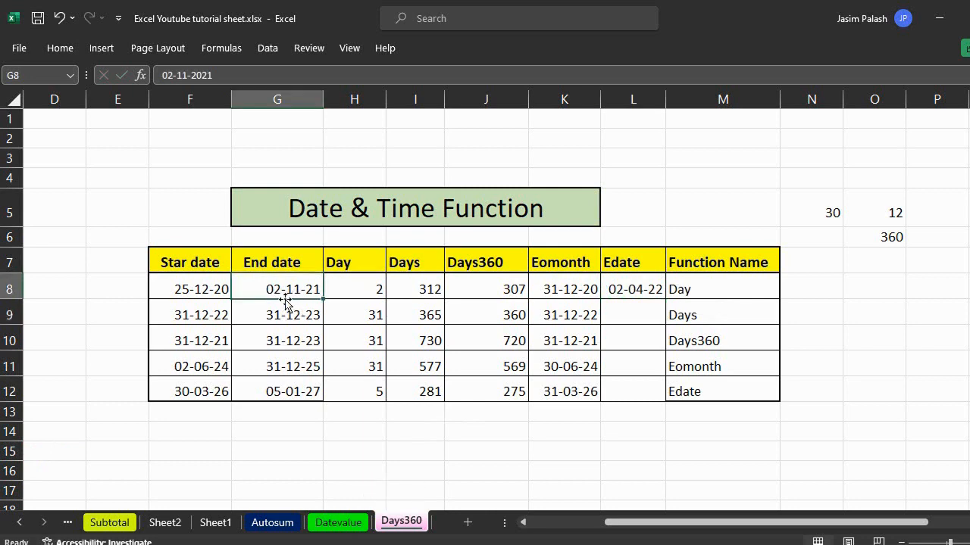
Step: Change the months argument of the EDATE formula in L8 to -5 and check it against G8
click(623, 293)
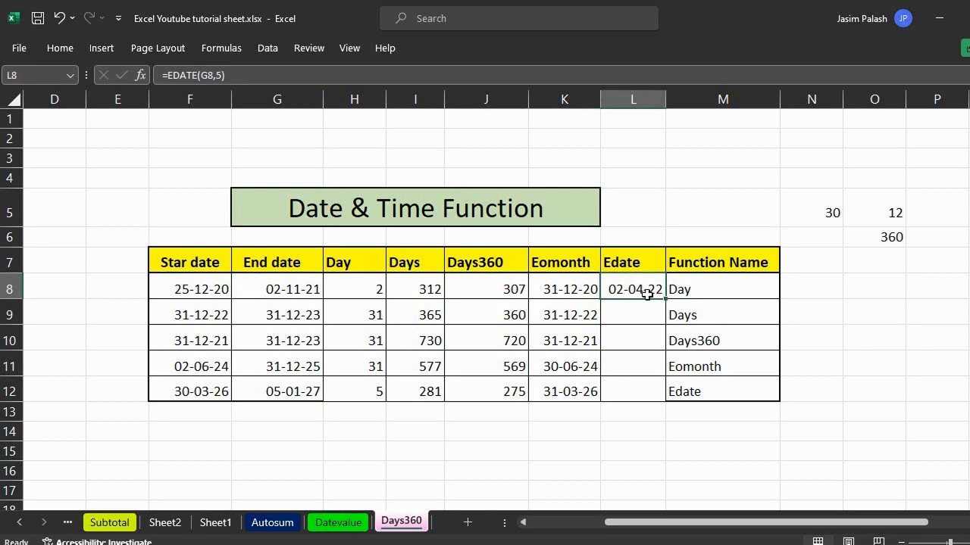
click(216, 76)
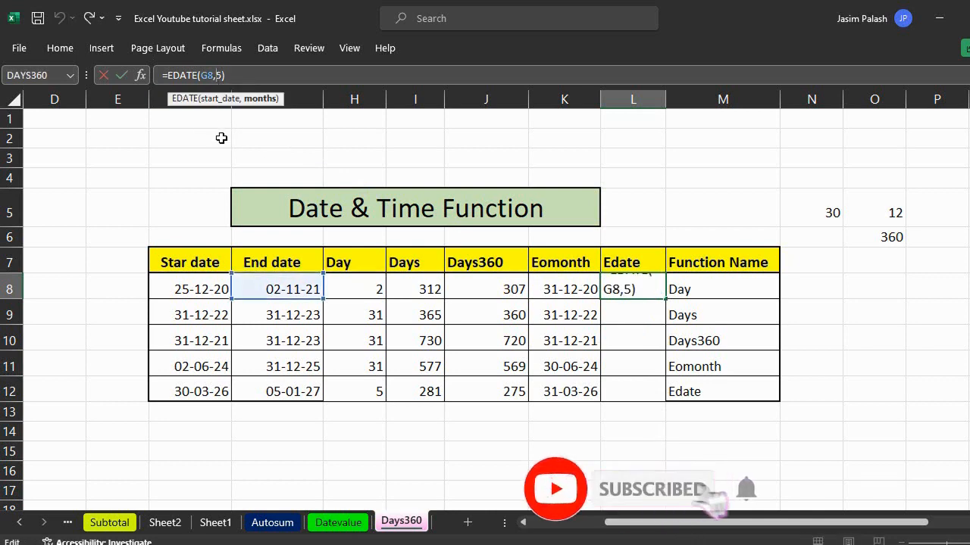
key(Left)
key(Left)
text(-)
key(Return)
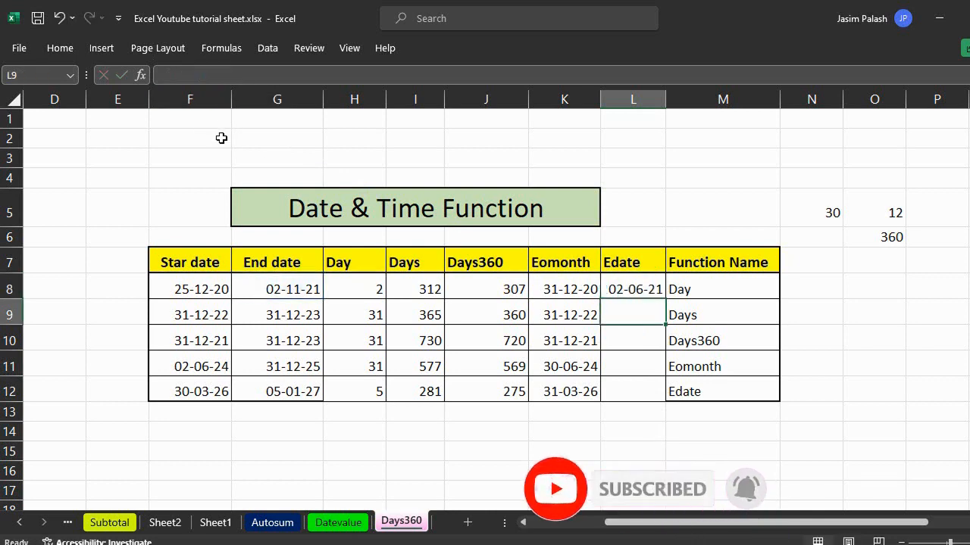
click(300, 288)
Step: Set the months argument of the EDATE formula in L8 to 0 and compare the result with G8
click(647, 290)
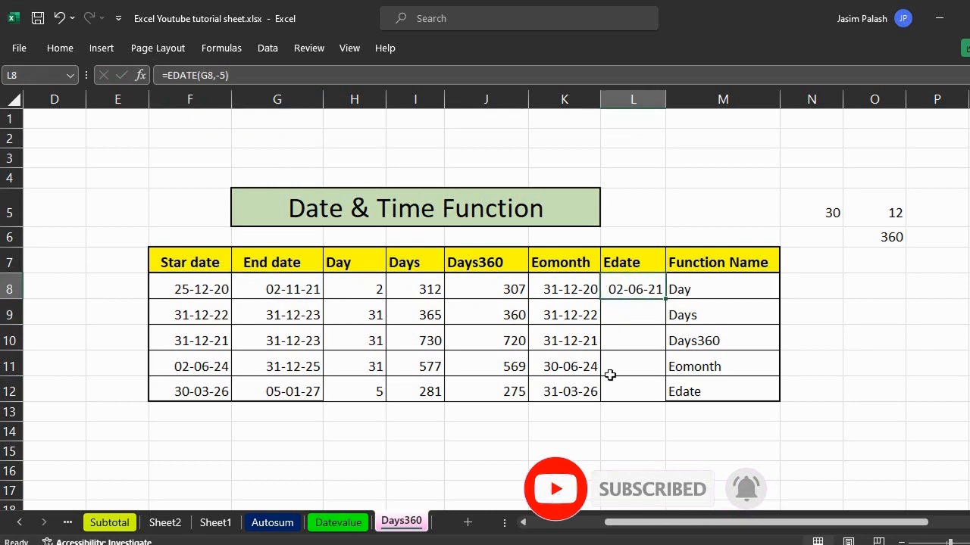
click(219, 76)
key(BackSpace)
key(BackSpace)
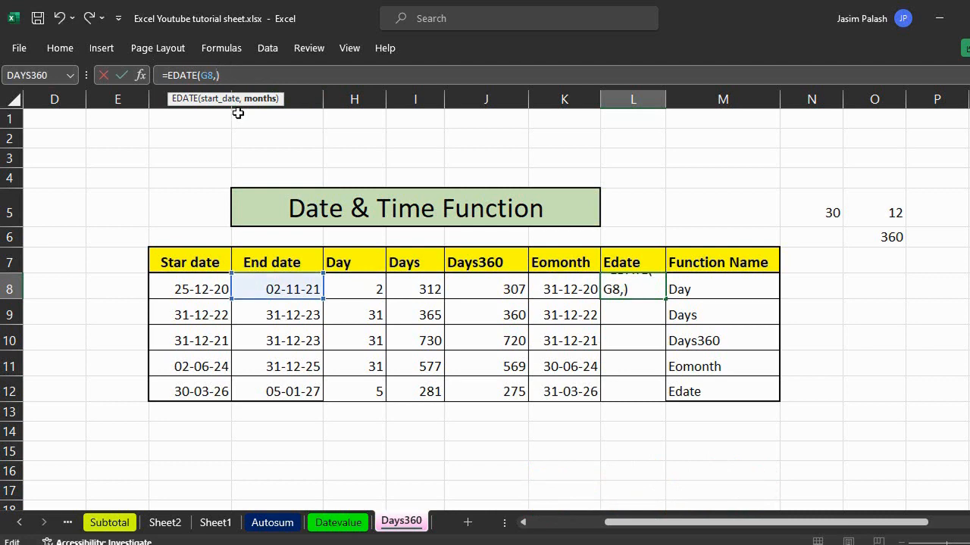
text(0)
key(Return)
click(289, 288)
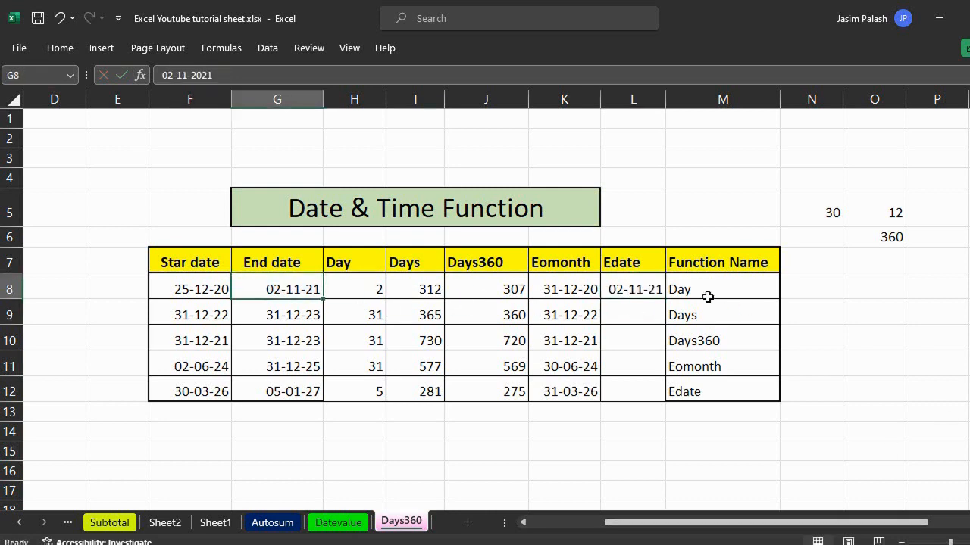
click(637, 289)
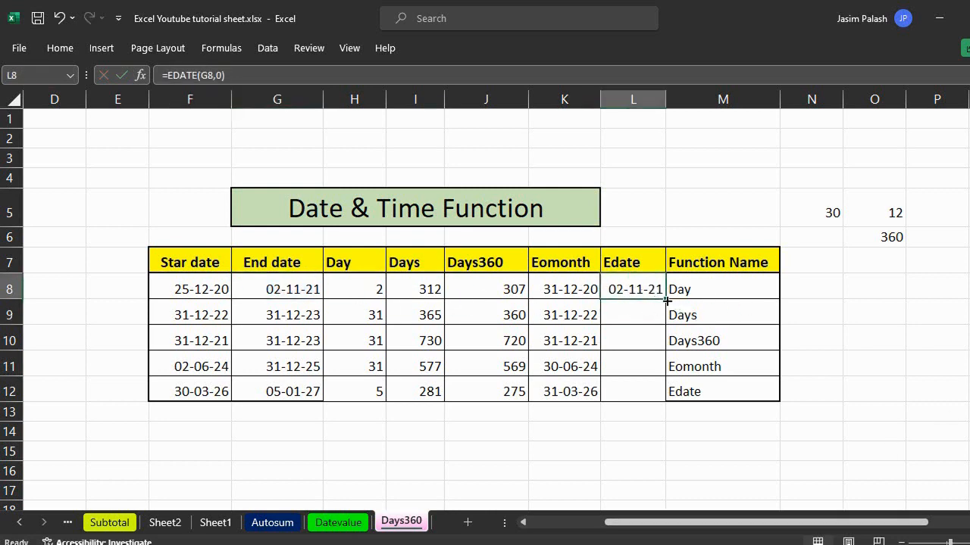
Step: Fill the EDATE formula down from L8 to L12 and check the copied formulas in the rows below
double_click(666, 300)
click(636, 390)
click(629, 369)
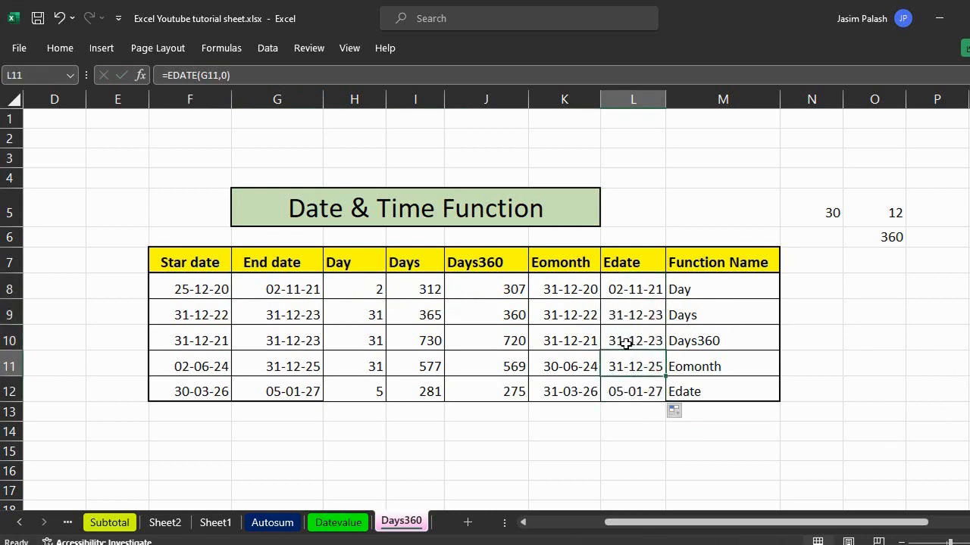
click(626, 343)
click(485, 284)
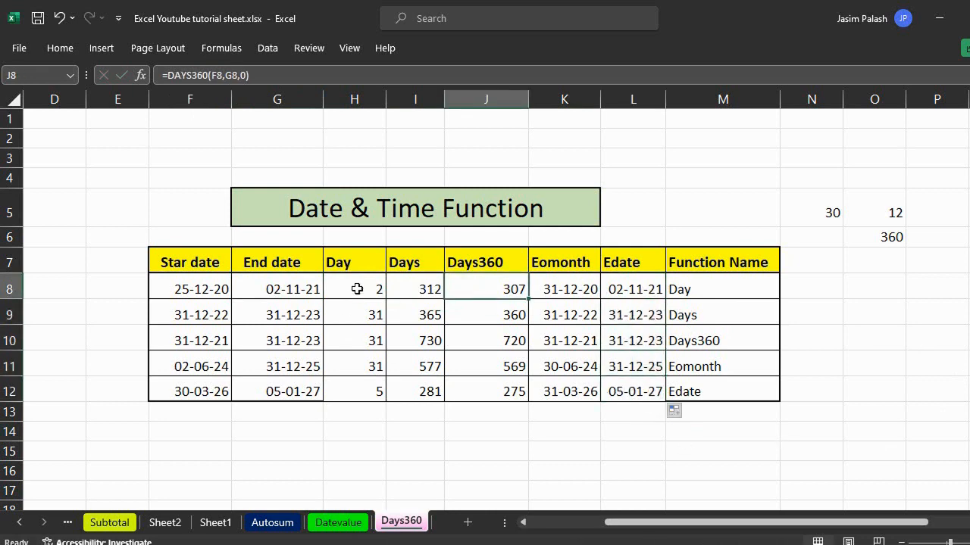
click(345, 265)
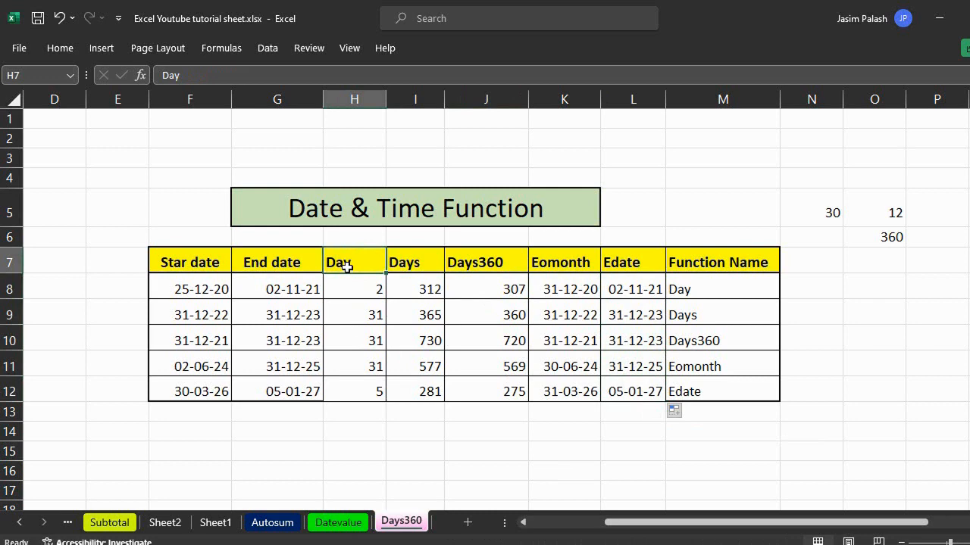
click(305, 263)
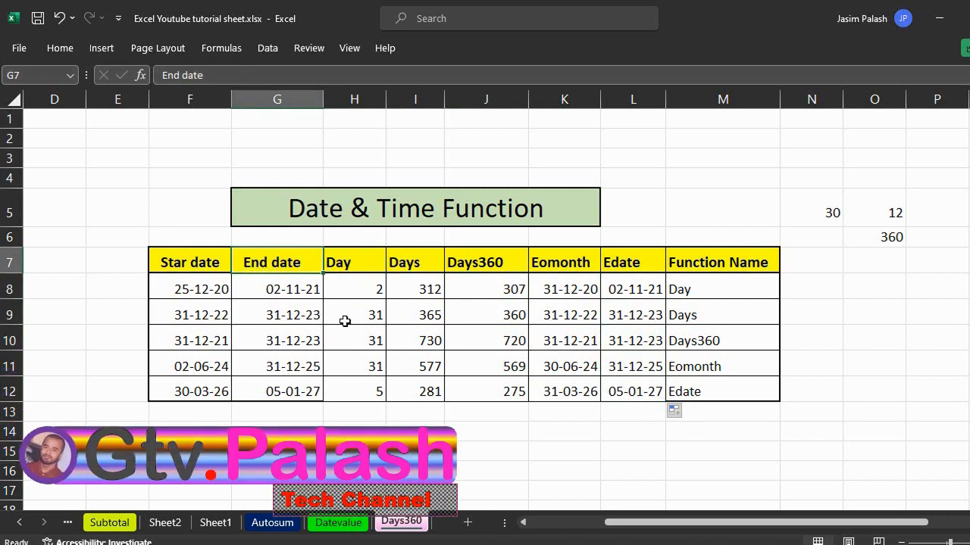
click(412, 269)
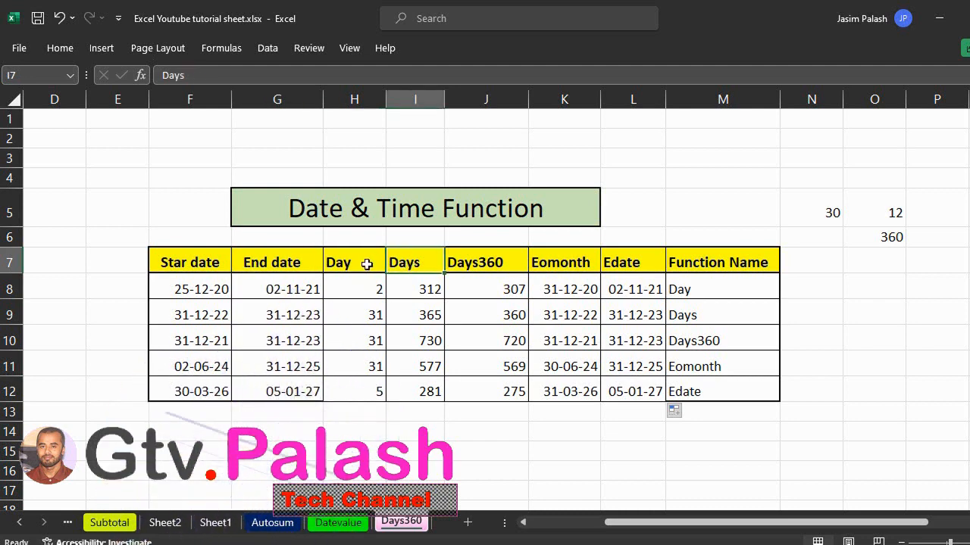
click(366, 263)
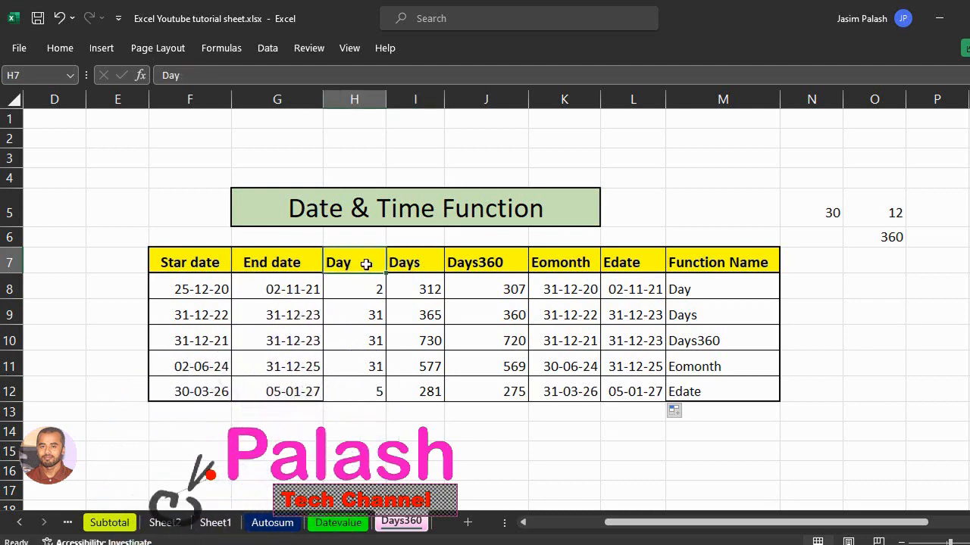